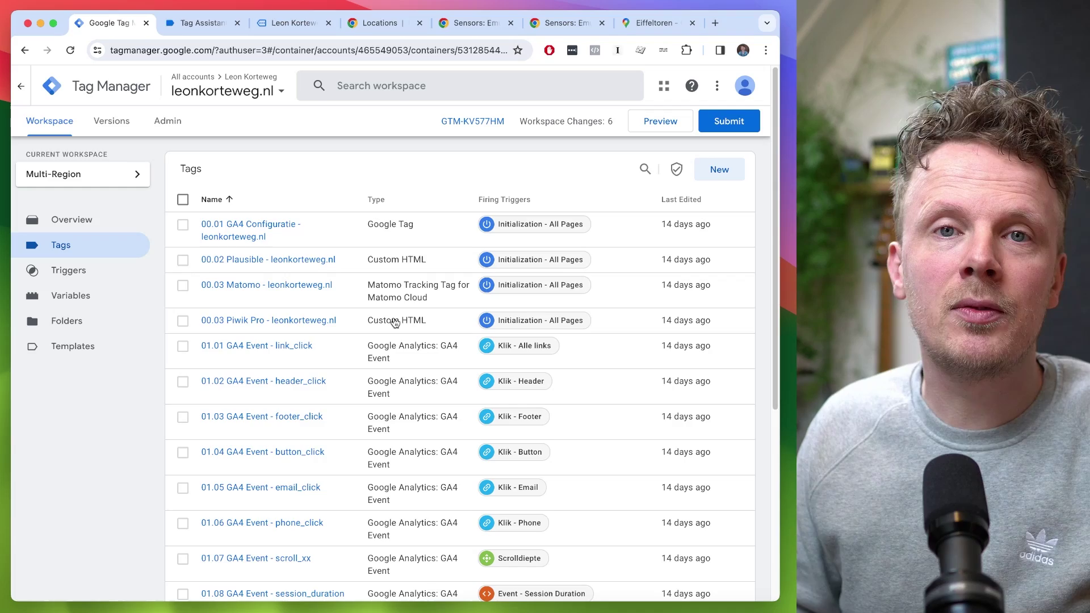
- Switch to the Default Workspace and examine the per-region default consent state in the 98.01 Cookiebot tag
{"action": "left_click", "coordinate": [135, 174]}
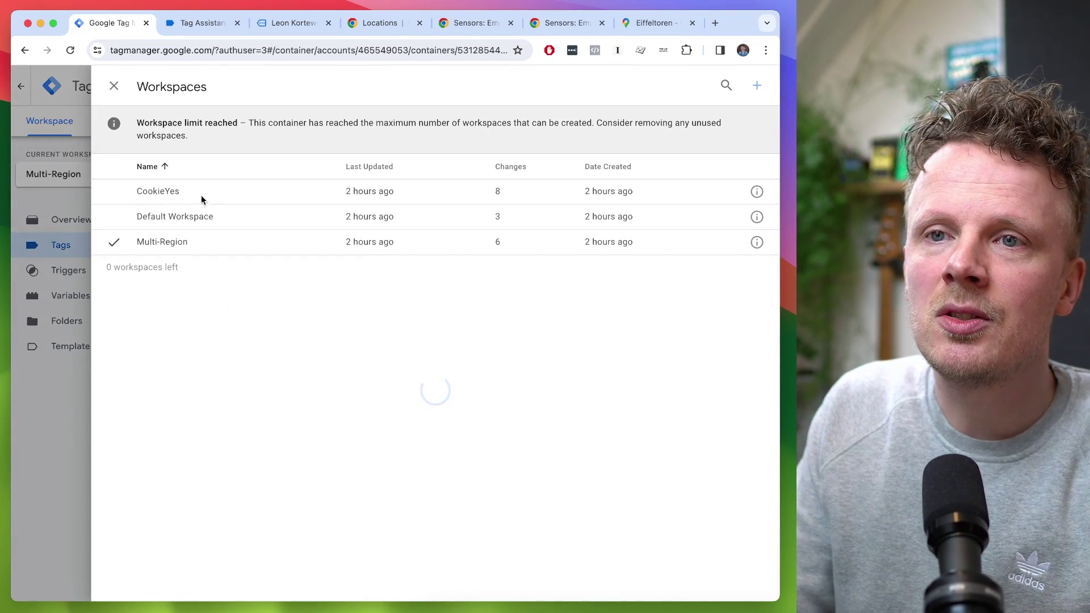
{"action": "left_click", "coordinate": [211, 218]}
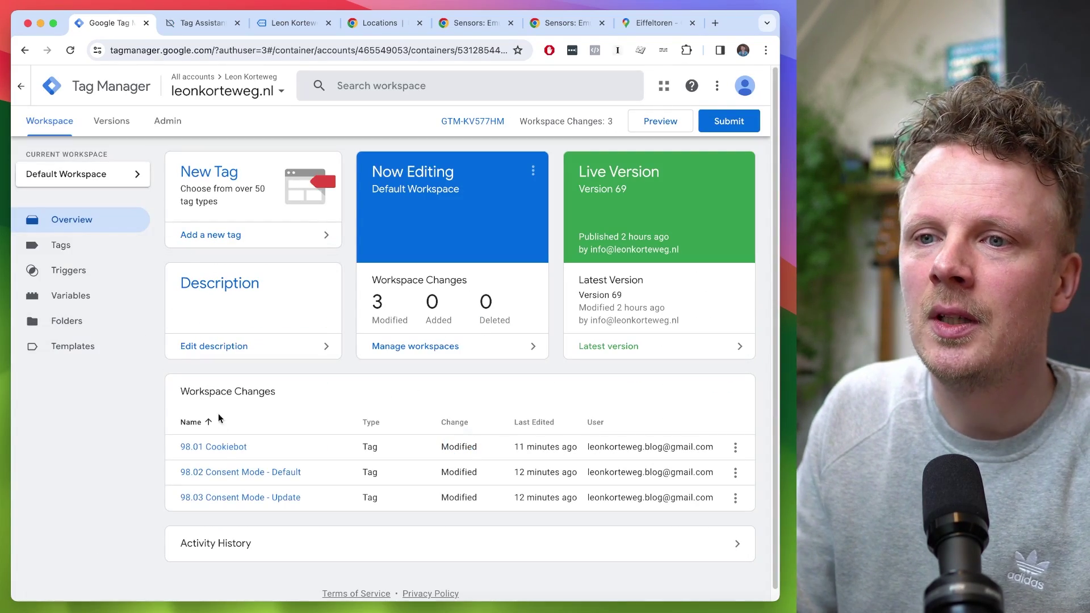
{"action": "left_click", "coordinate": [225, 448]}
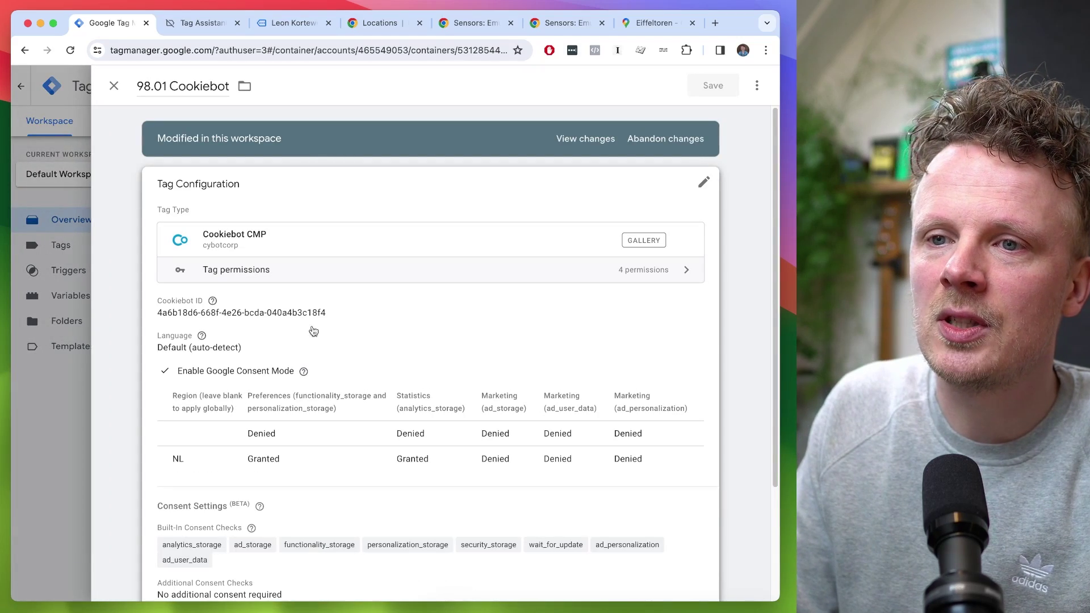
{"action": "left_click", "coordinate": [379, 324]}
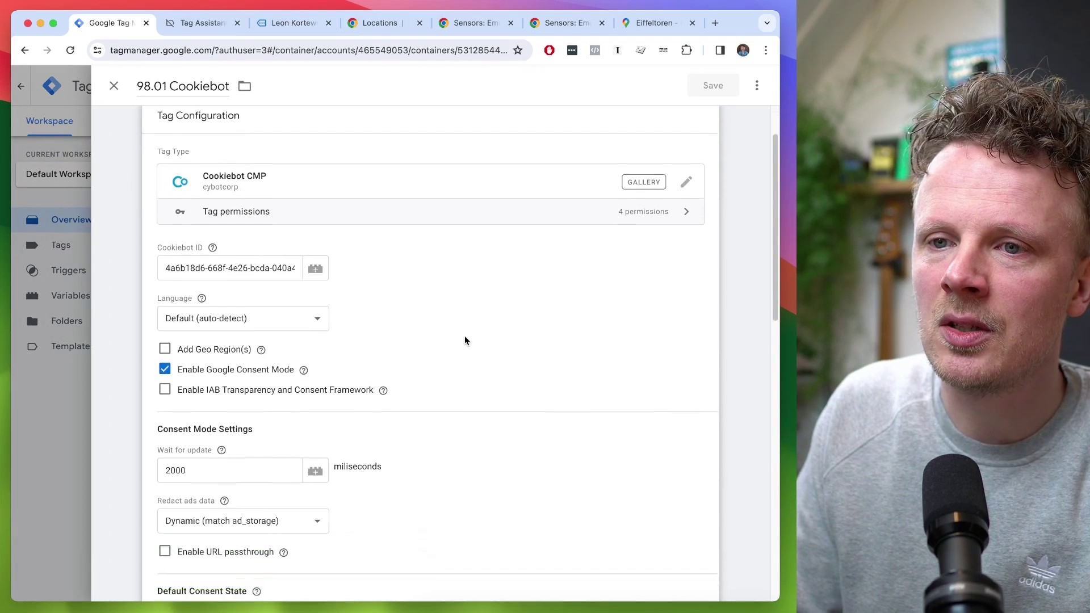
{"action": "scroll", "coordinate": [464, 336], "scroll_direction": "down", "scroll_amount": 6}
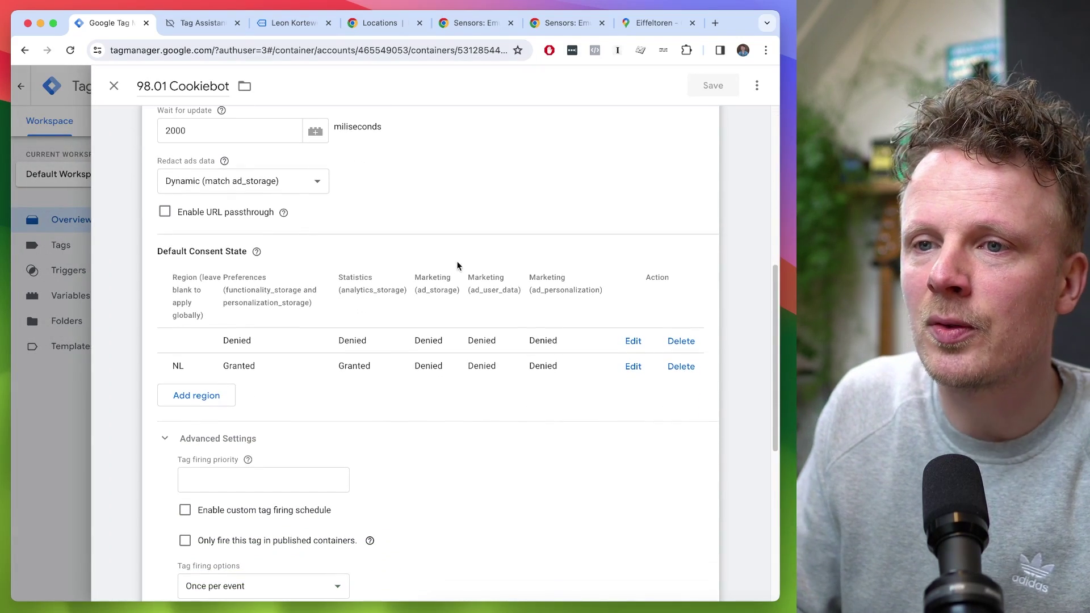
{"action": "scroll", "coordinate": [463, 210], "scroll_direction": "down", "scroll_amount": 2}
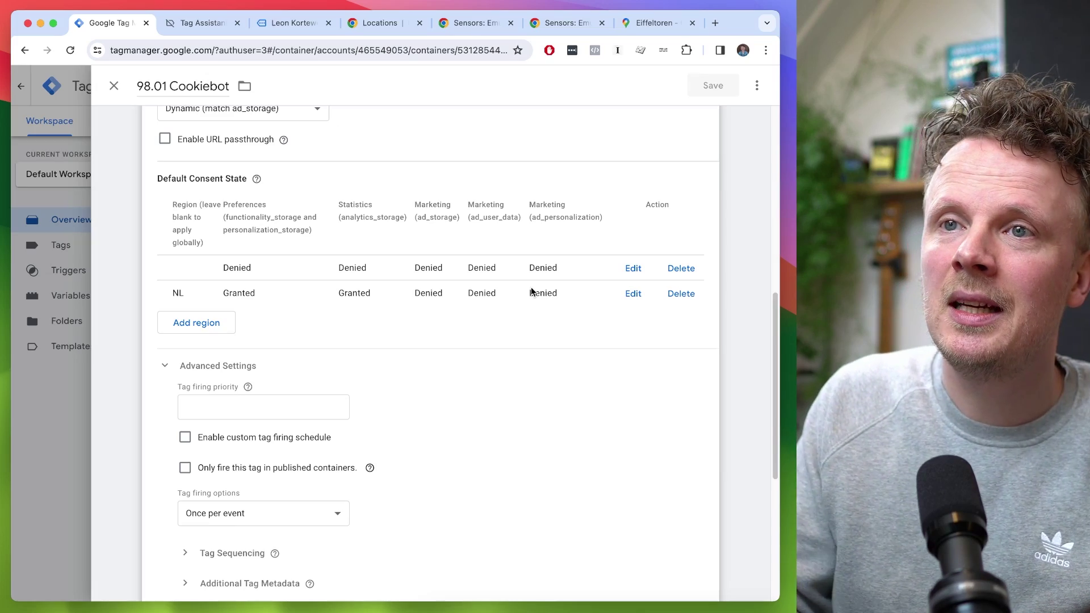
{"action": "left_click", "coordinate": [114, 86]}
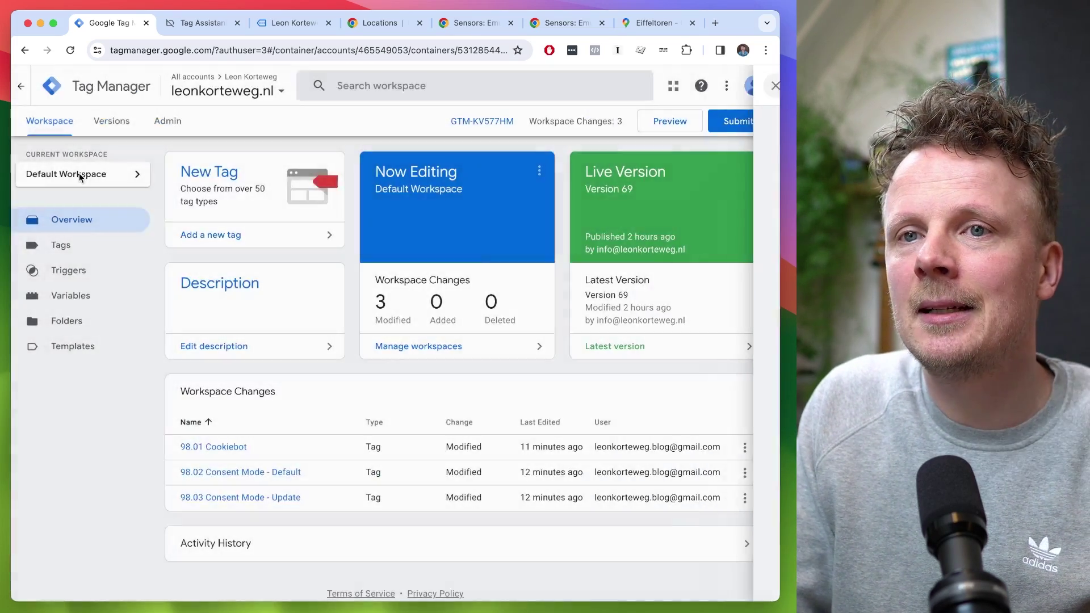
- Switch back to the Multi-Region workspace and show its list of tags
{"action": "left_click", "coordinate": [80, 173]}
{"action": "left_click", "coordinate": [192, 242]}
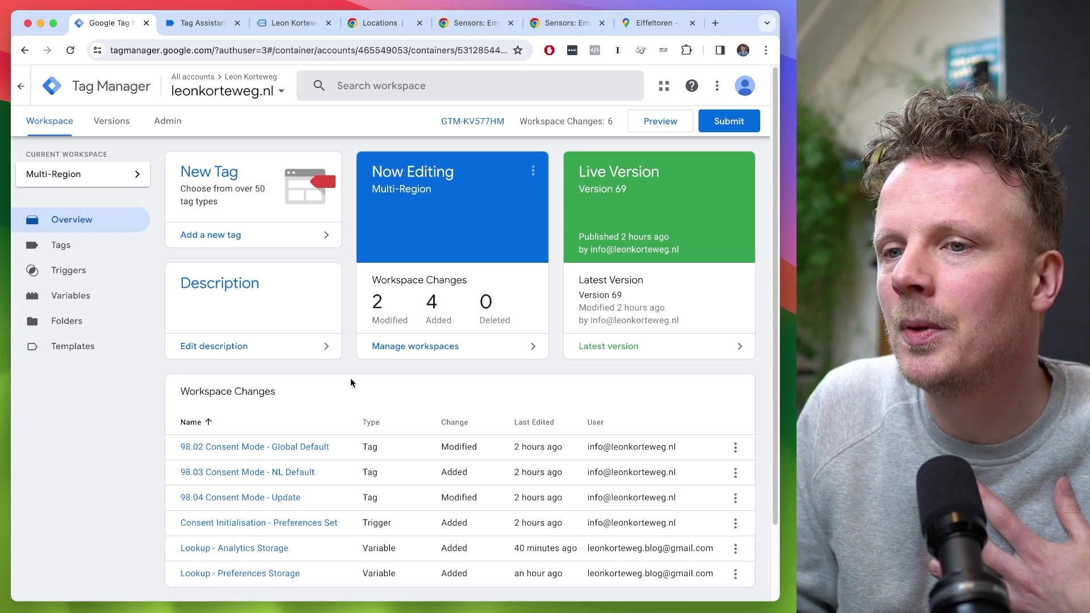
{"action": "left_click", "coordinate": [102, 249]}
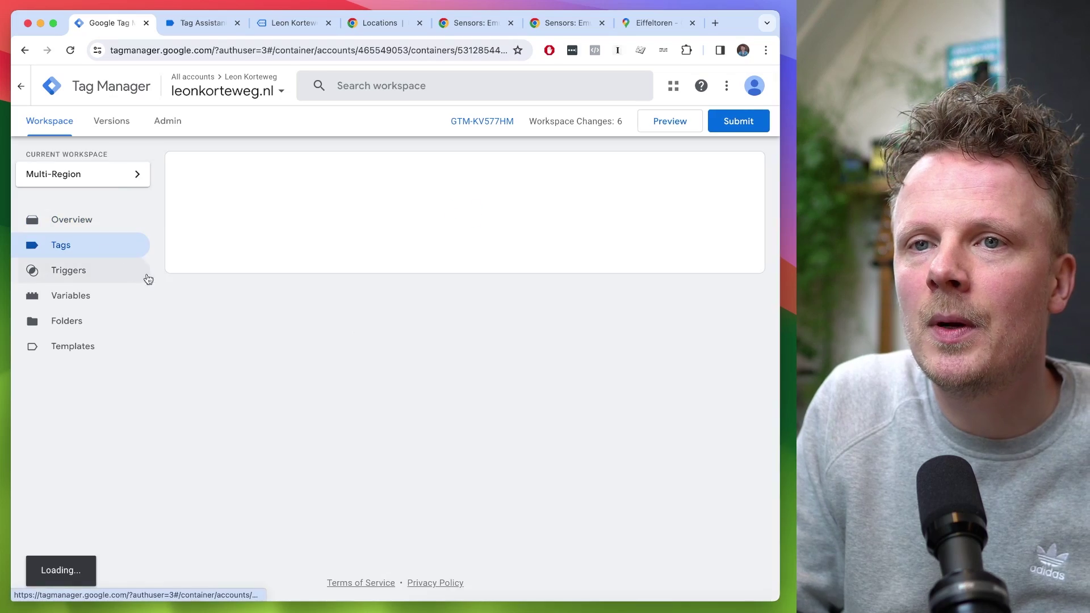
- Examine the consent command, wait time and regions of the 98.02 Consent Mode - Global Default tag, then close it
{"action": "scroll", "coordinate": [282, 401], "scroll_direction": "down", "scroll_amount": 5}
{"action": "left_click", "coordinate": [272, 432]}
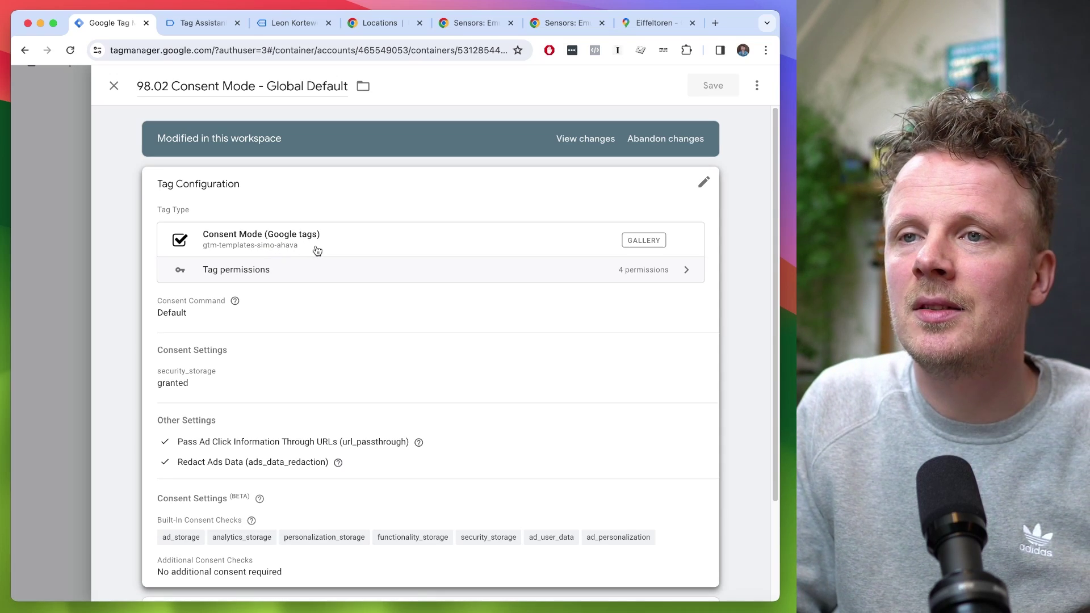
{"action": "left_click", "coordinate": [318, 249]}
{"action": "scroll", "coordinate": [391, 324], "scroll_direction": "down", "scroll_amount": 5}
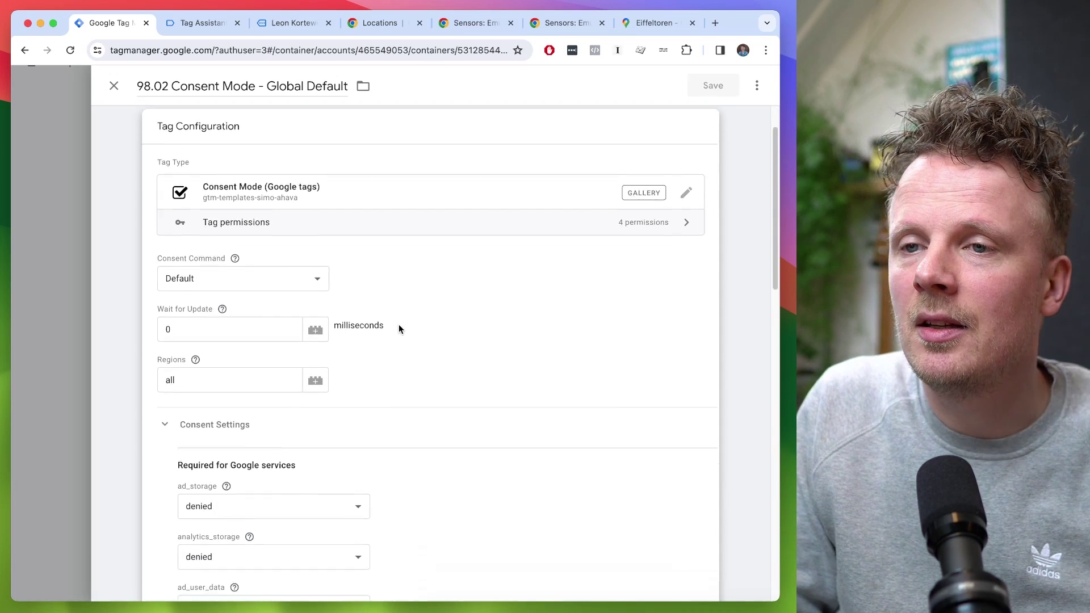
{"action": "scroll", "coordinate": [406, 341], "scroll_direction": "up", "scroll_amount": 3}
{"action": "scroll", "coordinate": [407, 341], "scroll_direction": "up", "scroll_amount": 2}
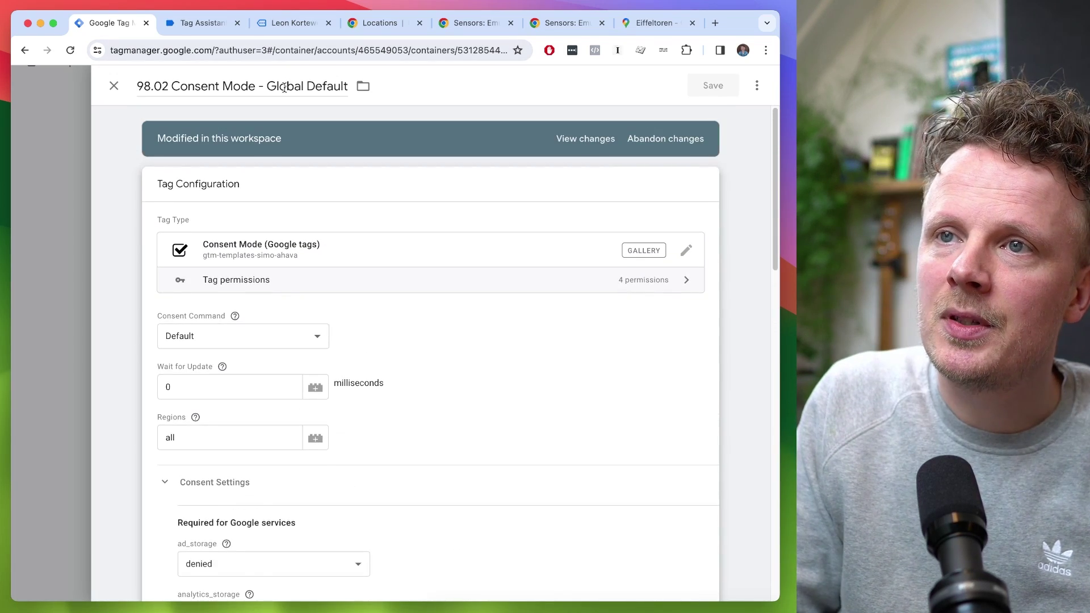
{"action": "double_click", "coordinate": [301, 84]}
{"action": "left_click", "coordinate": [105, 324]}
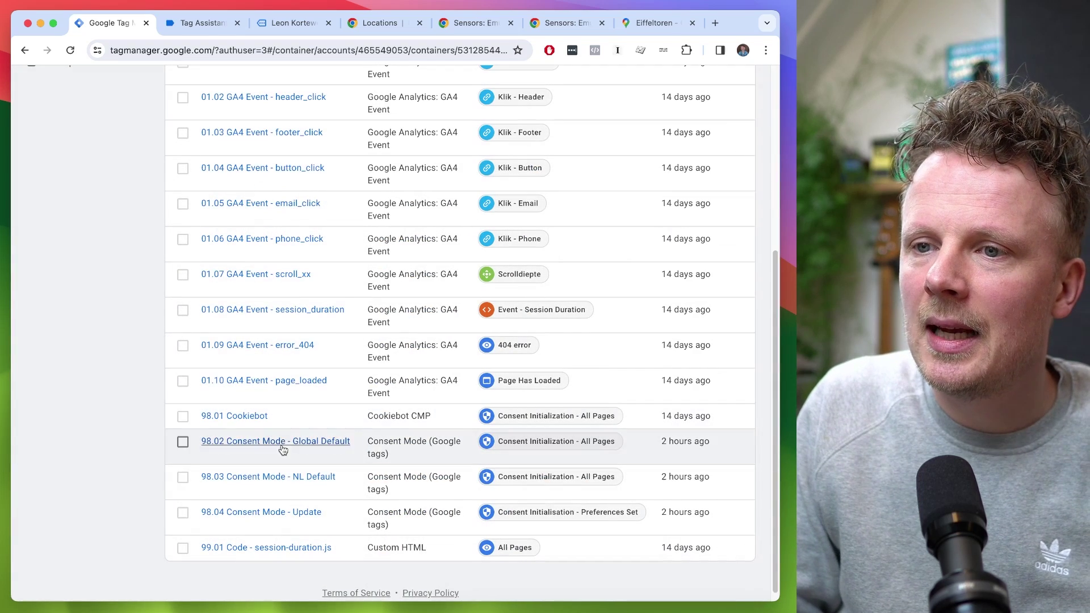
- Check the region assigned to the 98.03 Consent Mode - NL Default tag and close it without changes
{"action": "left_click", "coordinate": [281, 476]}
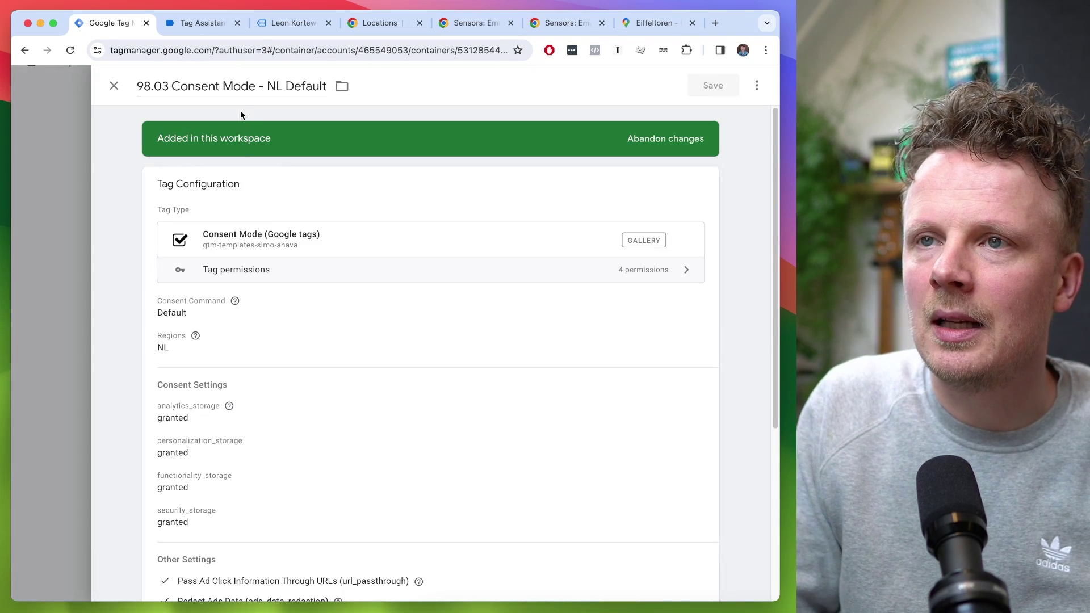
{"action": "double_click", "coordinate": [275, 86]}
{"action": "left_click", "coordinate": [74, 285]}
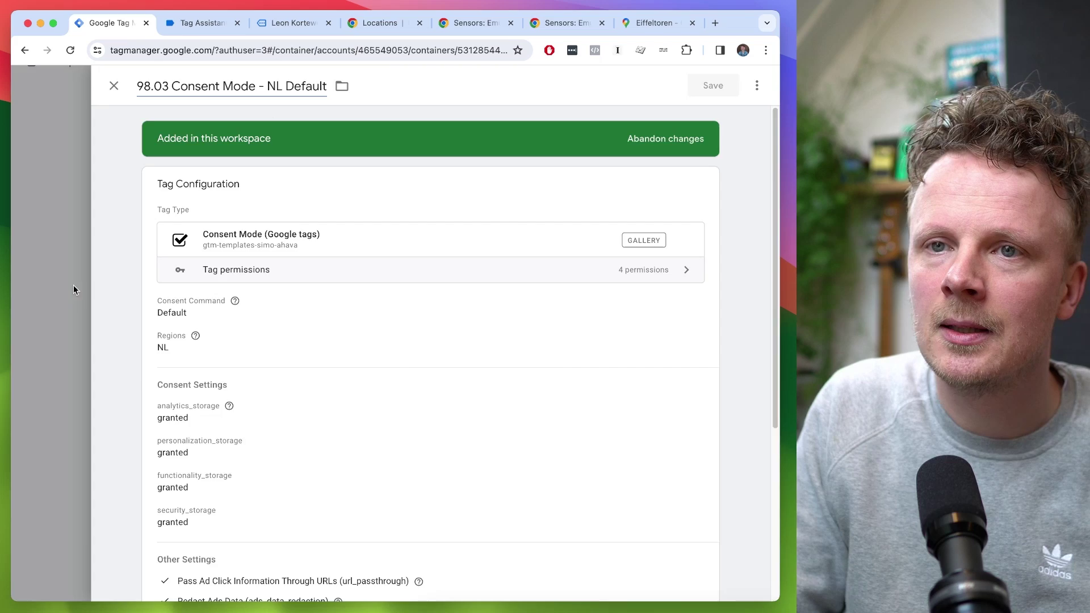
- Examine the consent settings for Google services and other signals in the 98.02 Consent Mode - Global Default tag
{"action": "left_click", "coordinate": [271, 445]}
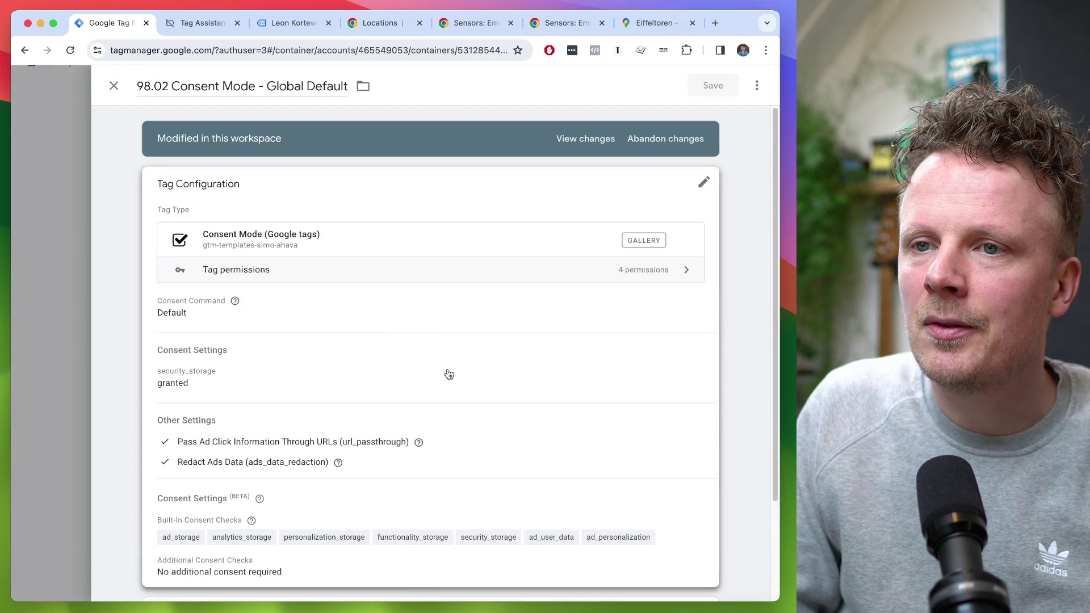
{"action": "scroll", "coordinate": [455, 386], "scroll_direction": "down", "scroll_amount": 5}
{"action": "scroll", "coordinate": [235, 504], "scroll_direction": "down", "scroll_amount": 3}
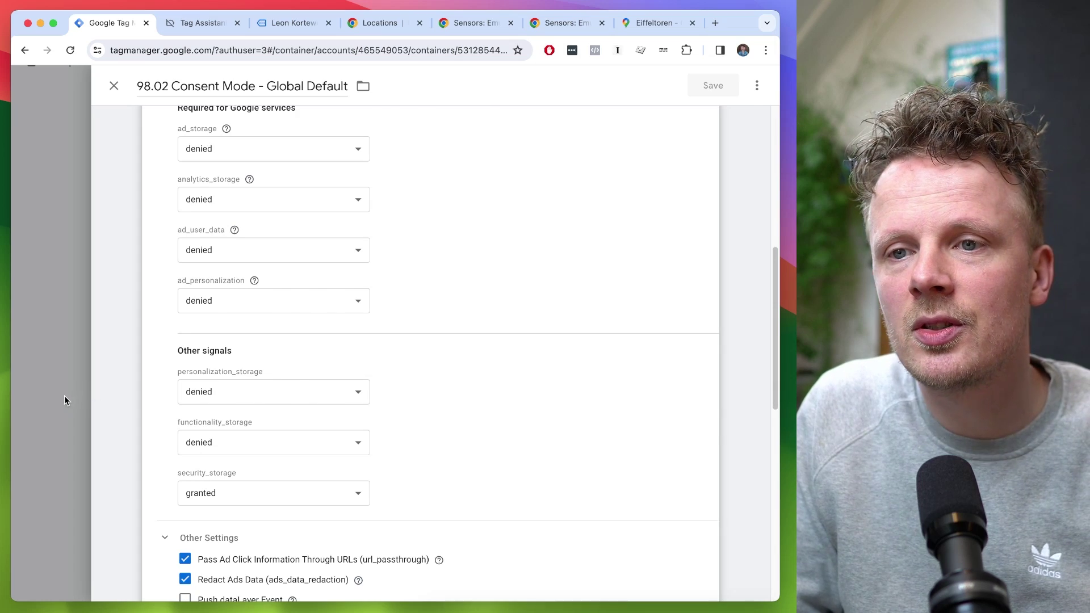
{"action": "left_click", "coordinate": [64, 397]}
- Examine the region and each storage consent setting in the 98.03 Consent Mode - NL Default tag, then close it
{"action": "left_click", "coordinate": [250, 477]}
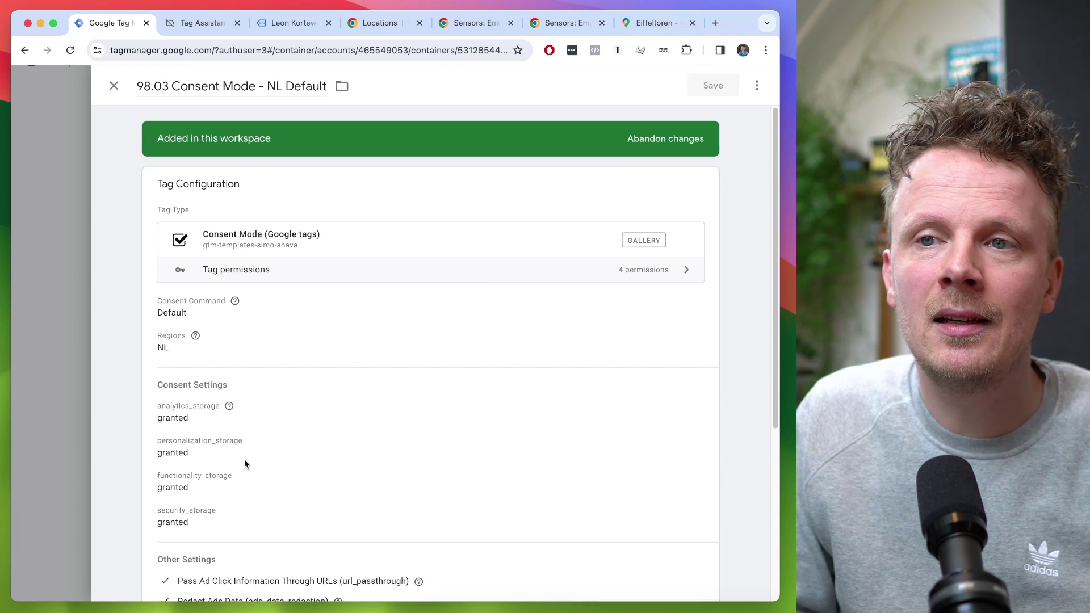
{"action": "left_click", "coordinate": [369, 374]}
{"action": "scroll", "coordinate": [373, 377], "scroll_direction": "down", "scroll_amount": 5}
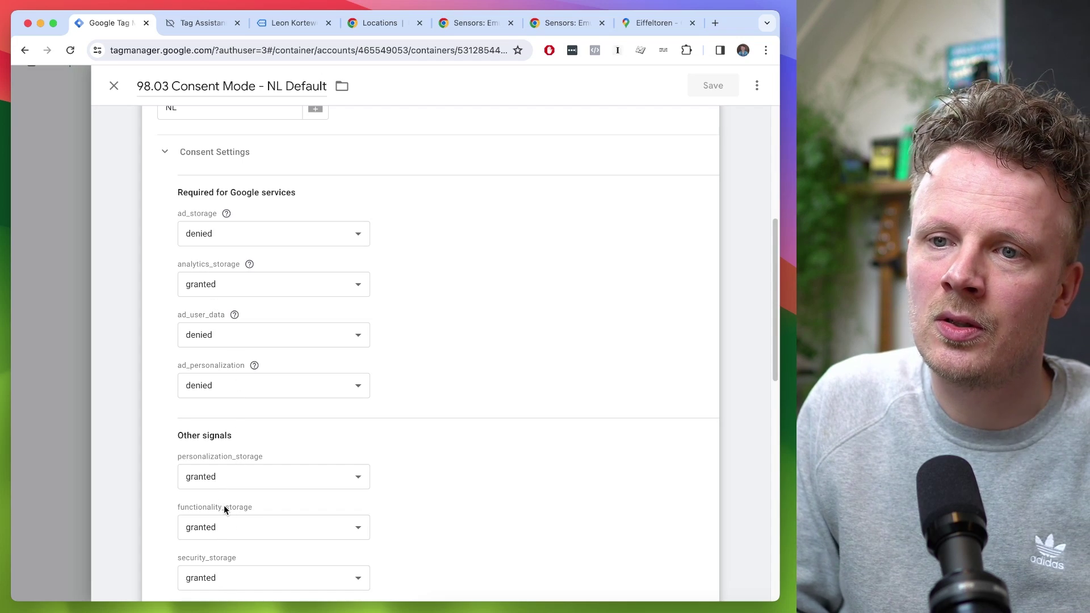
{"action": "scroll", "coordinate": [239, 477], "scroll_direction": "down", "scroll_amount": 1}
{"action": "scroll", "coordinate": [249, 432], "scroll_direction": "up", "scroll_amount": 8}
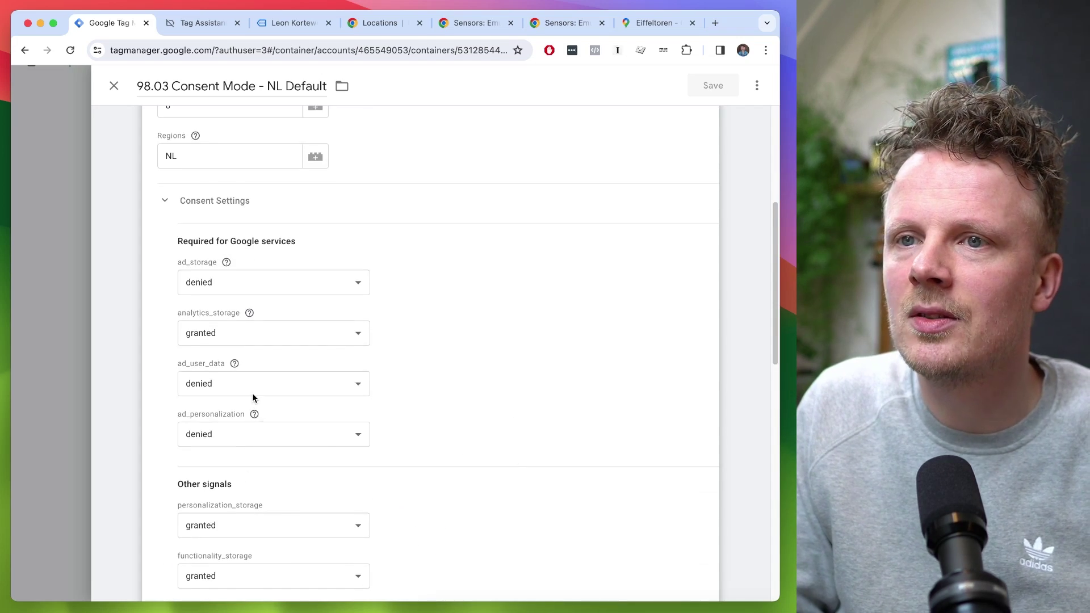
{"action": "left_click", "coordinate": [121, 391]}
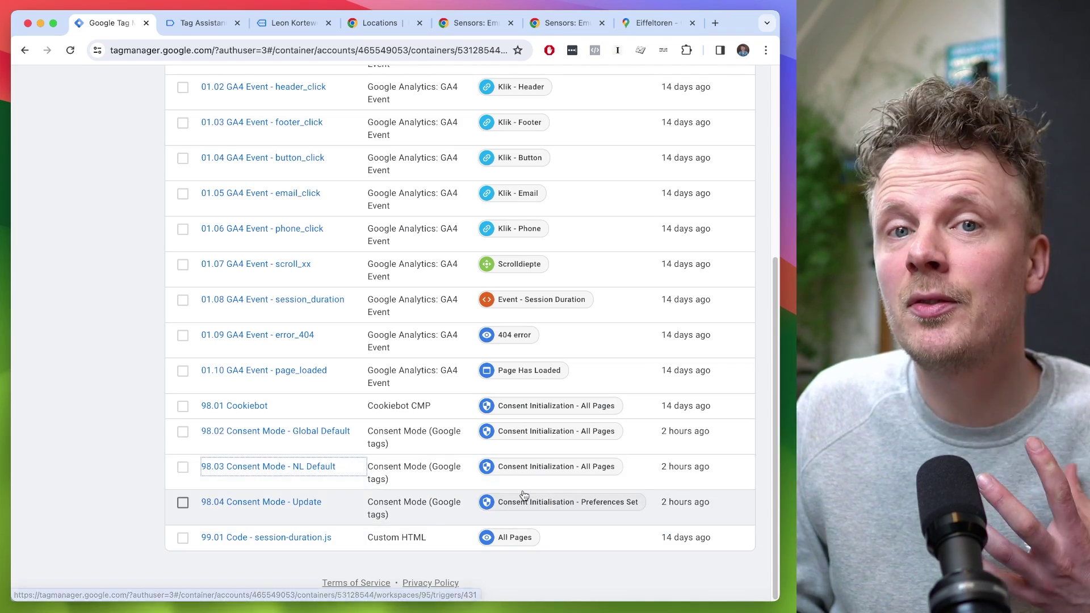
- Examine the firing condition of the Consent Initialisation - Preferences Set trigger used by the 98.04 tag
{"action": "left_click", "coordinate": [614, 507]}
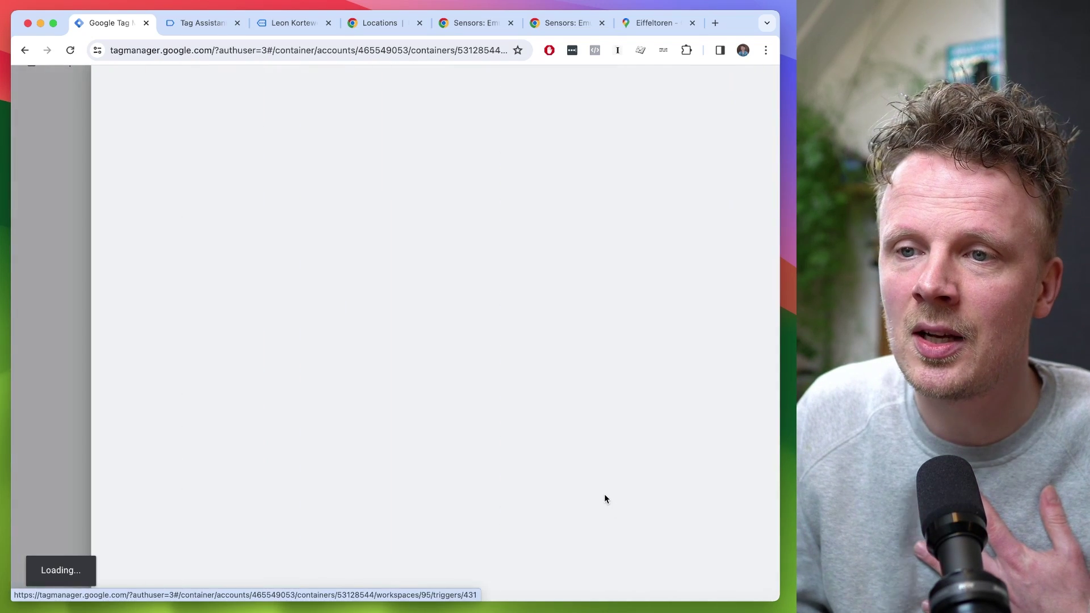
{"action": "left_click", "coordinate": [391, 273]}
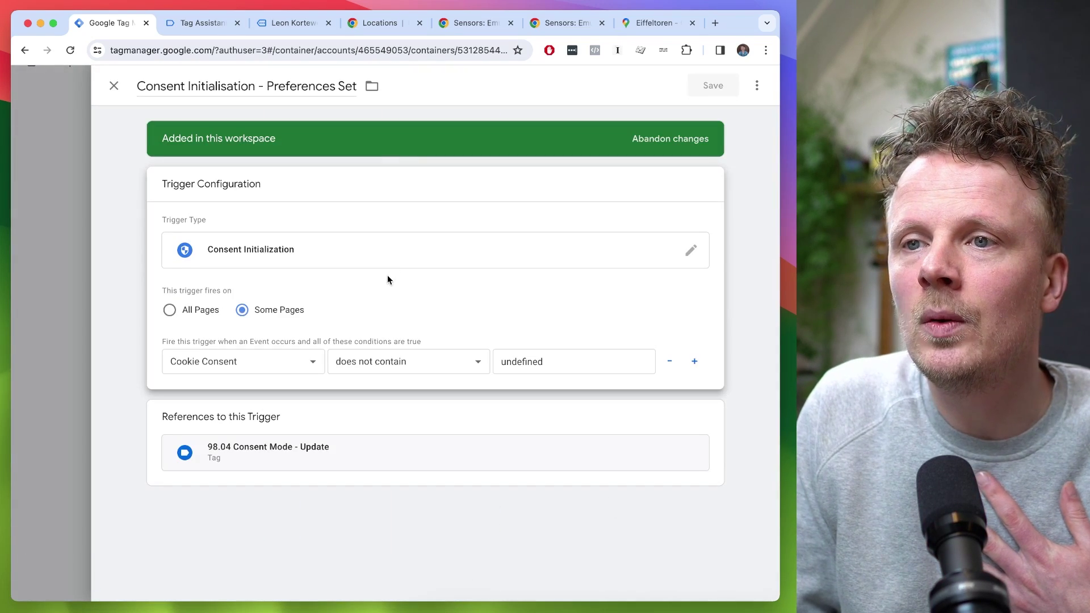
{"action": "double_click", "coordinate": [534, 362]}
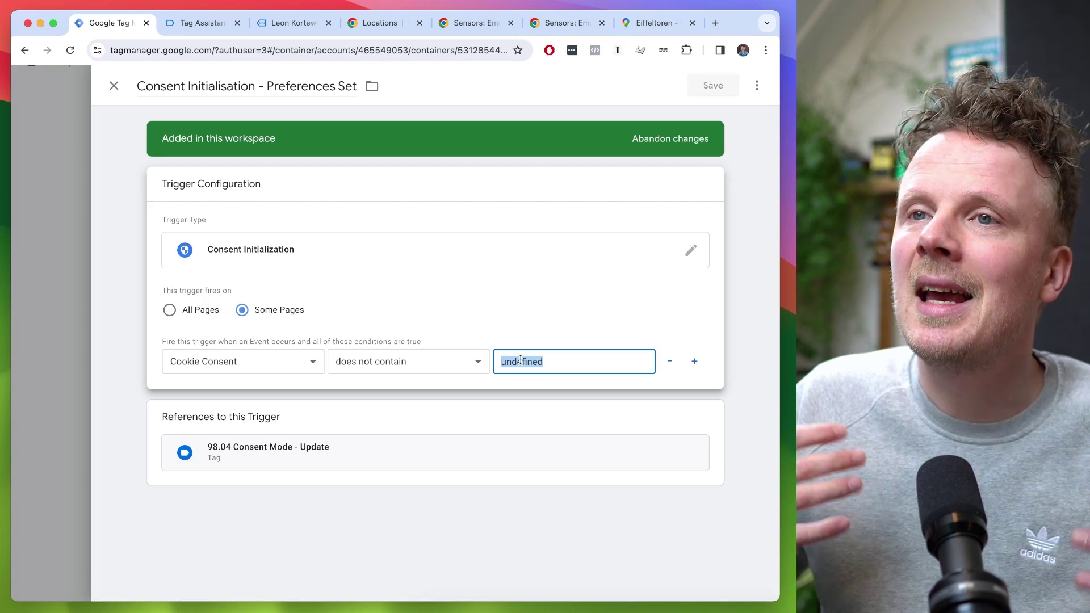
{"action": "left_click", "coordinate": [113, 86]}
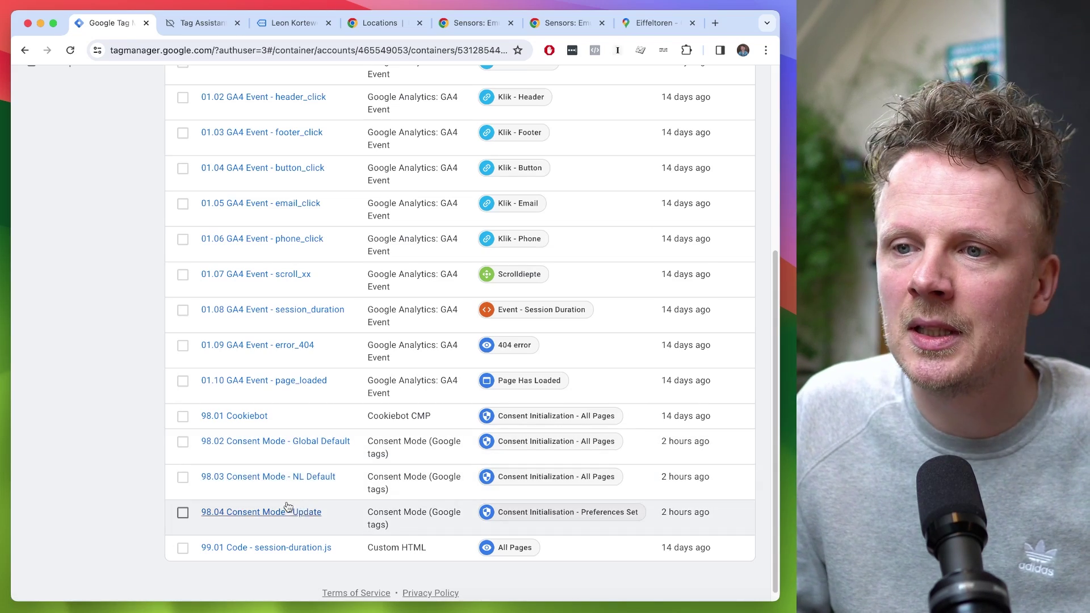
- Examine which lookup variables feed the consent signals in the 98.04 Consent Mode - Update tag, then close it
{"action": "left_click", "coordinate": [254, 514]}
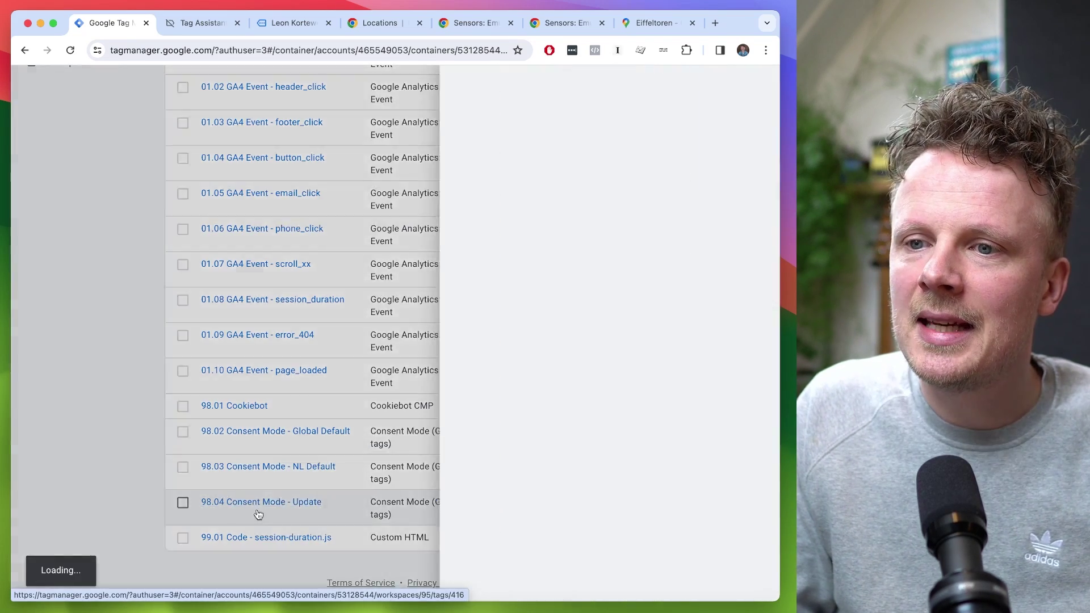
{"action": "scroll", "coordinate": [341, 392], "scroll_direction": "down", "scroll_amount": 4}
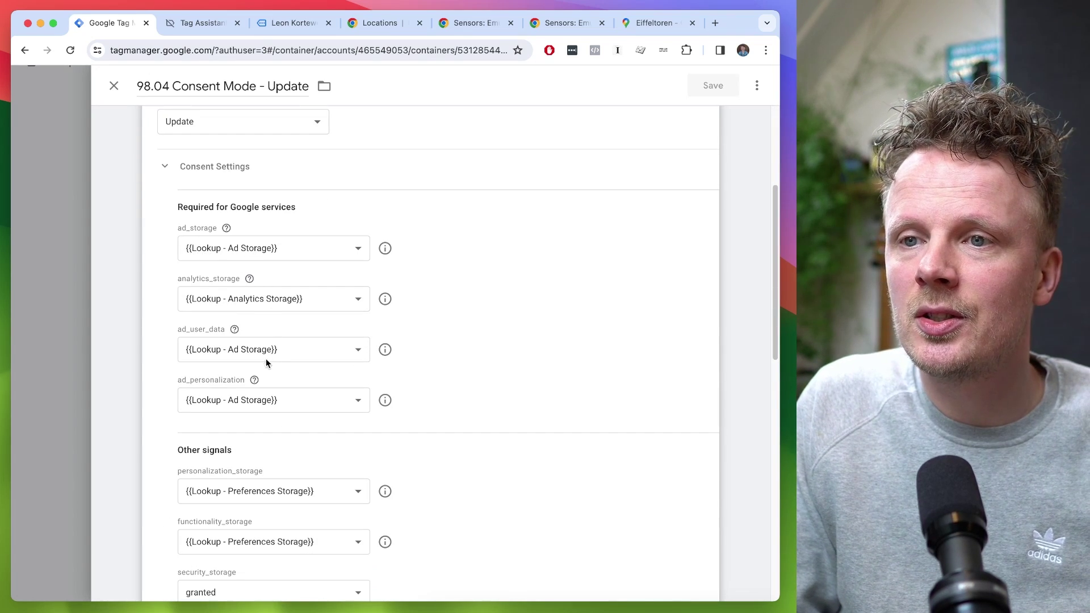
{"action": "scroll", "coordinate": [267, 399], "scroll_direction": "down", "scroll_amount": 1}
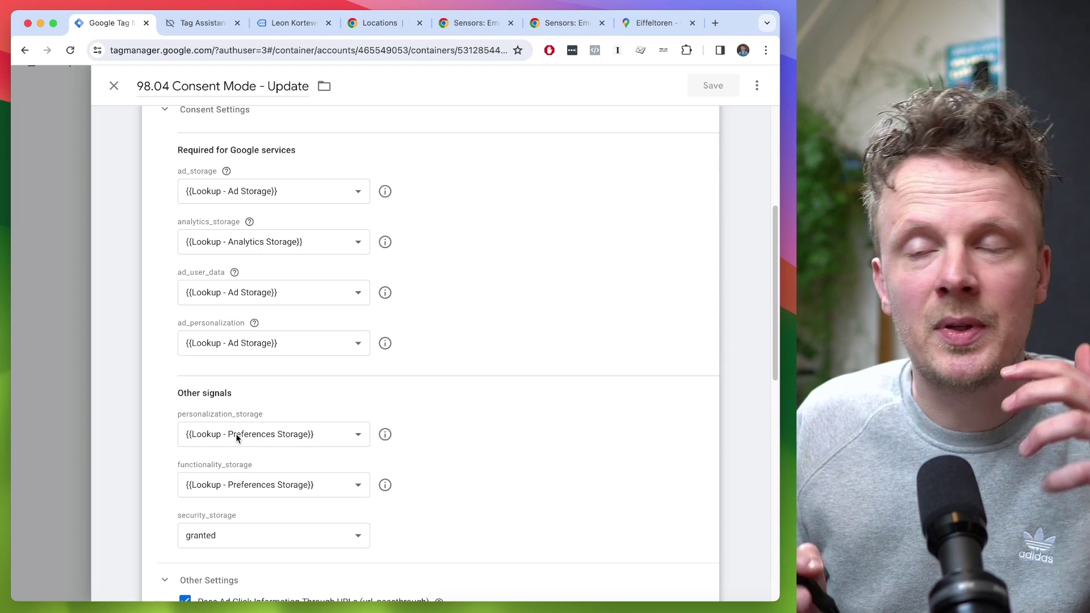
{"action": "scroll", "coordinate": [229, 442], "scroll_direction": "down", "scroll_amount": 1}
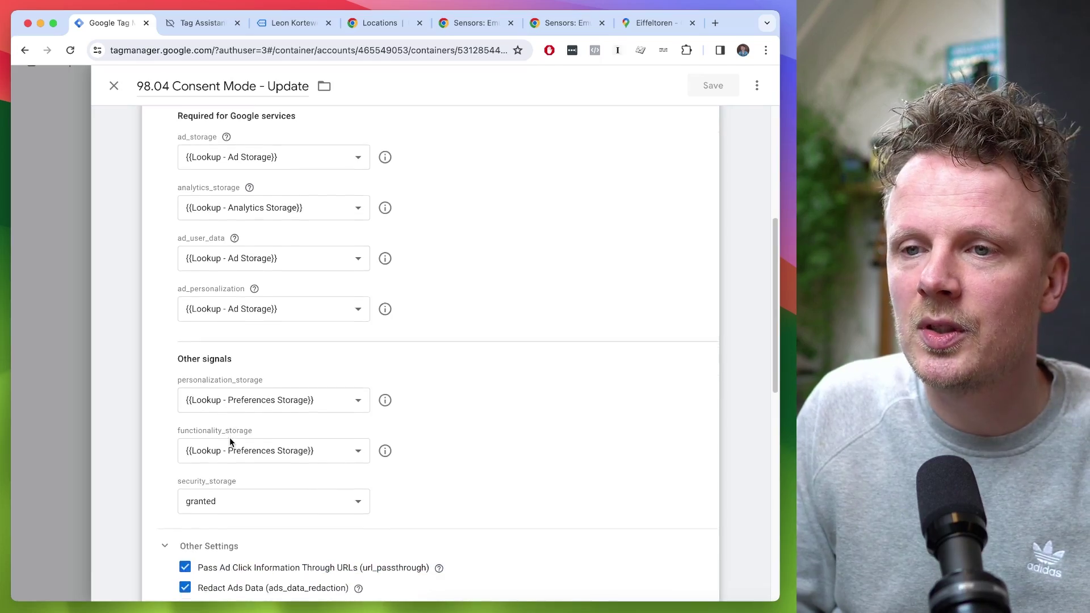
{"action": "scroll", "coordinate": [229, 437], "scroll_direction": "up", "scroll_amount": 4}
{"action": "left_click", "coordinate": [63, 328]}
- Review the RegEx Table of the Lookup - Analytics Storage variable from the workspace overview, comparing it with the website's cookie banner
{"action": "scroll", "coordinate": [109, 242], "scroll_direction": "up", "scroll_amount": 10}
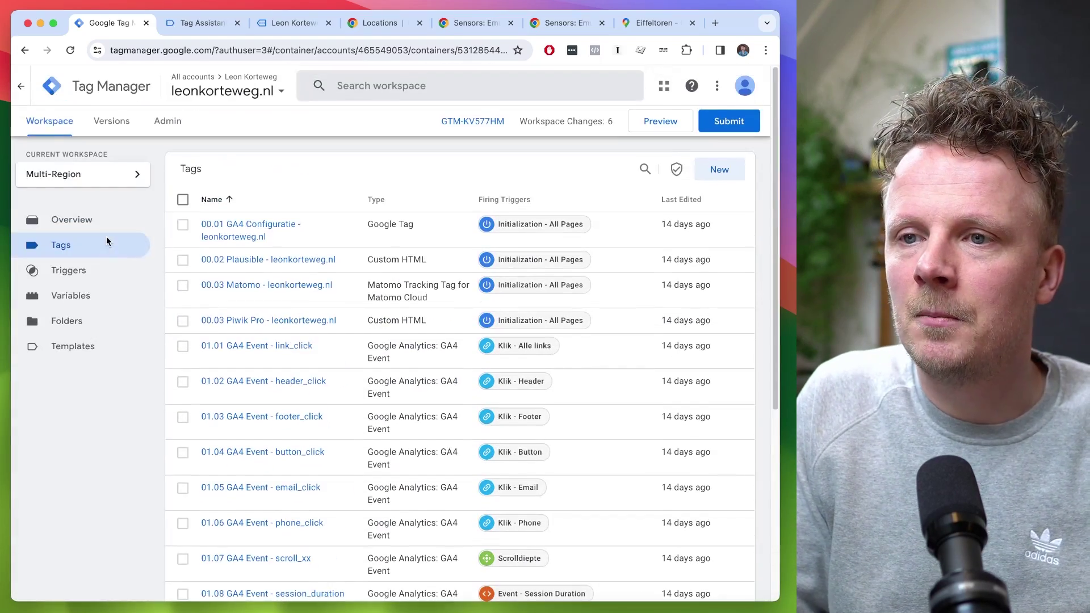
{"action": "left_click", "coordinate": [78, 220]}
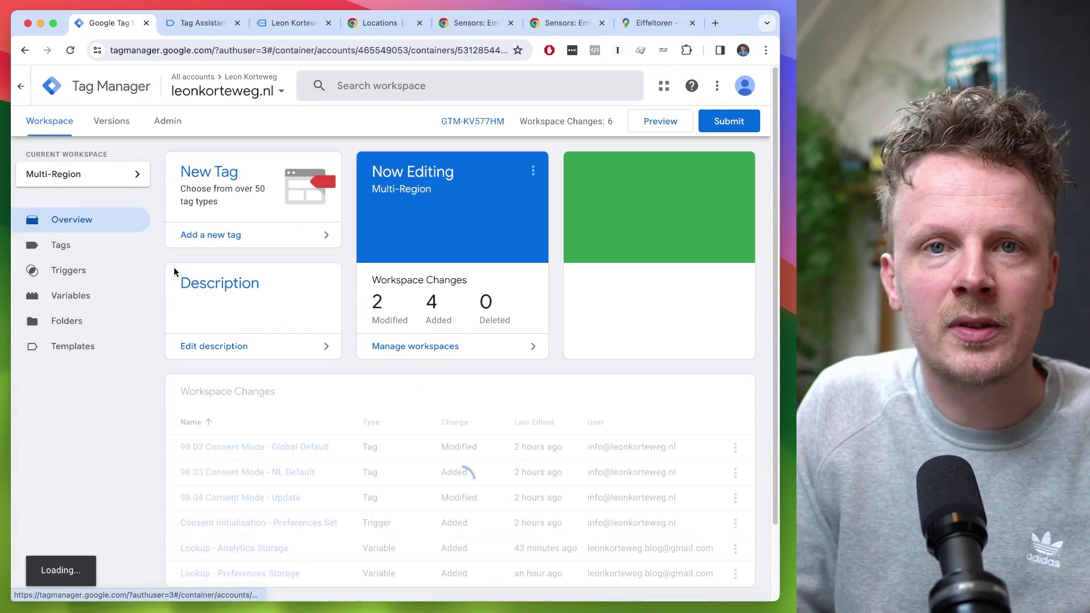
{"action": "scroll", "coordinate": [204, 352], "scroll_direction": "down", "scroll_amount": 3}
{"action": "left_click", "coordinate": [238, 466]}
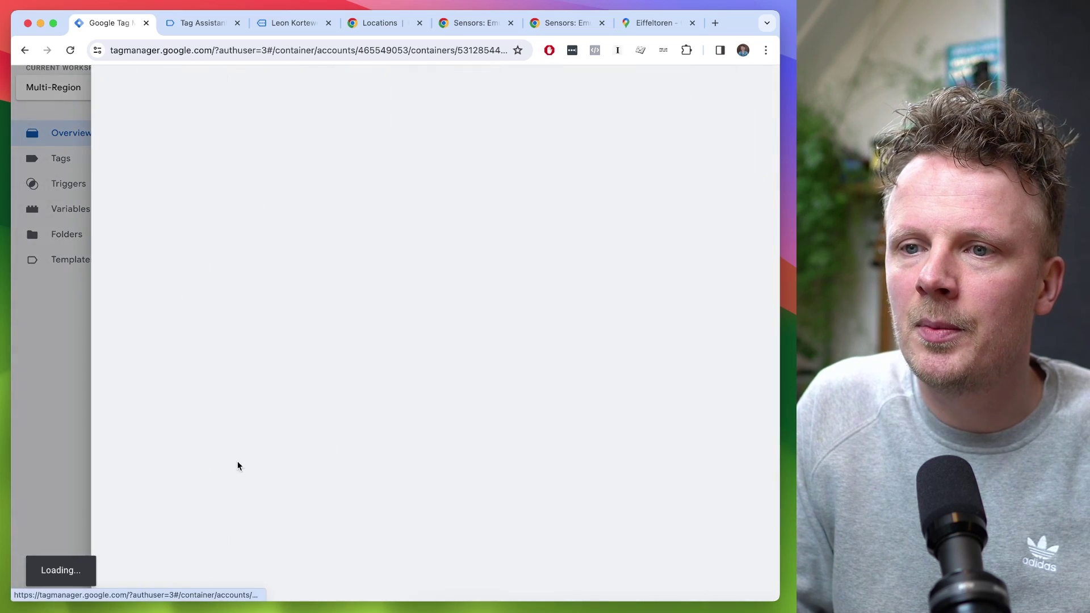
{"action": "scroll", "coordinate": [230, 137], "scroll_direction": "down", "scroll_amount": 1}
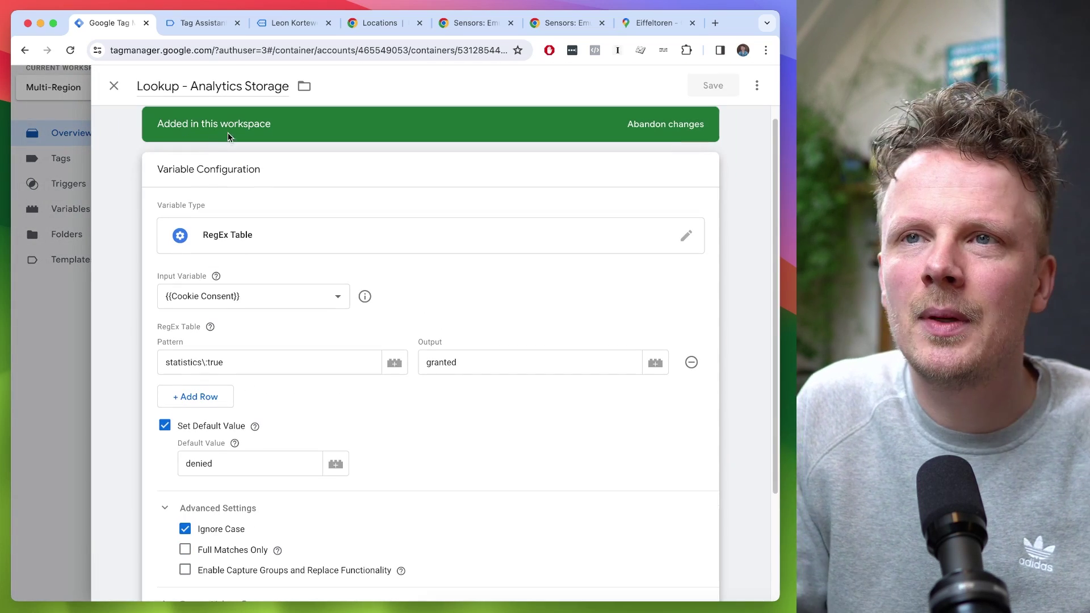
{"action": "left_click", "coordinate": [318, 22]}
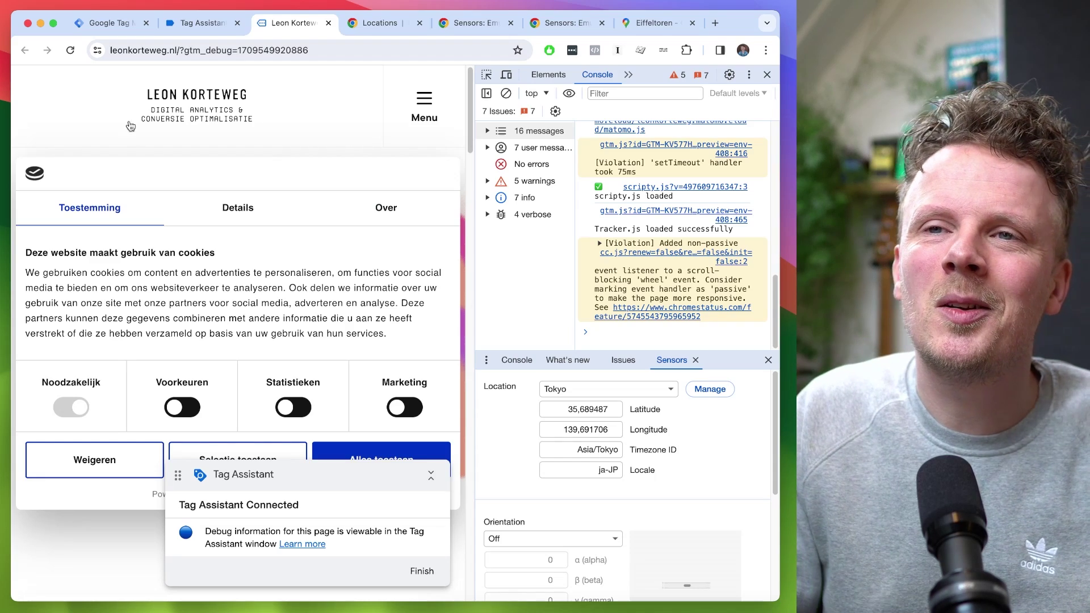
{"action": "left_click", "coordinate": [108, 25]}
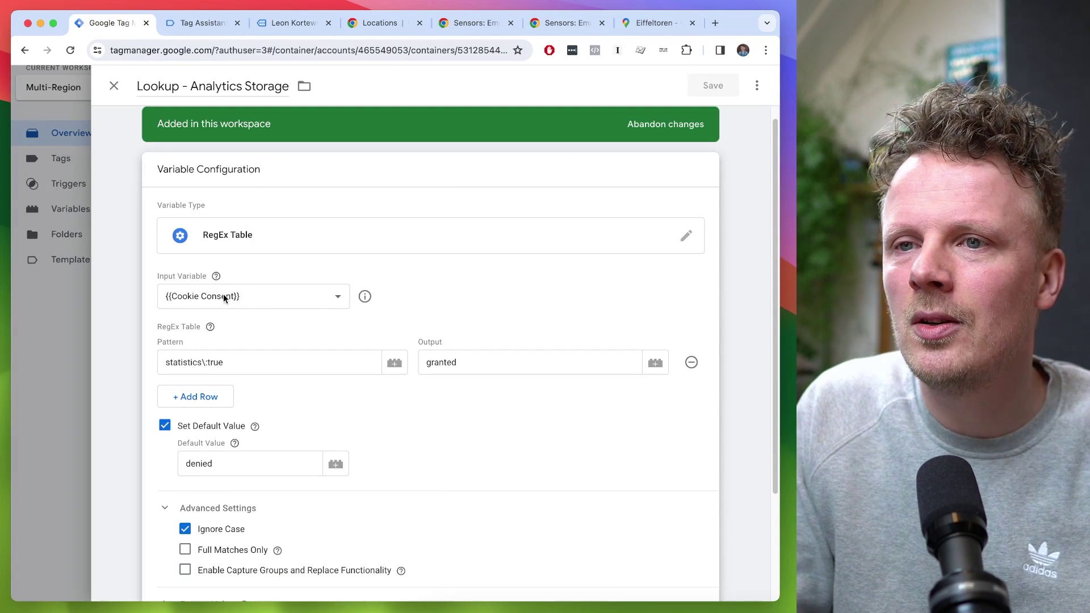
- Examine the pattern, output and default value in the Lookup - Analytics Storage RegEx Table, then close the variable
{"action": "triple_click", "coordinate": [187, 363]}
{"action": "left_click", "coordinate": [261, 332]}
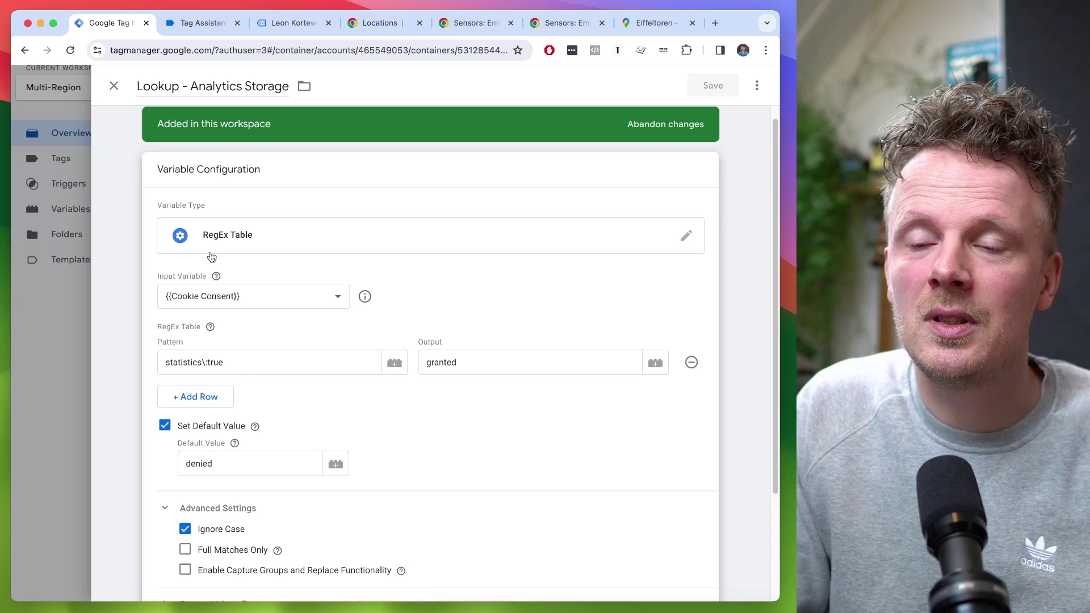
{"action": "scroll", "coordinate": [436, 290], "scroll_direction": "down", "scroll_amount": 2}
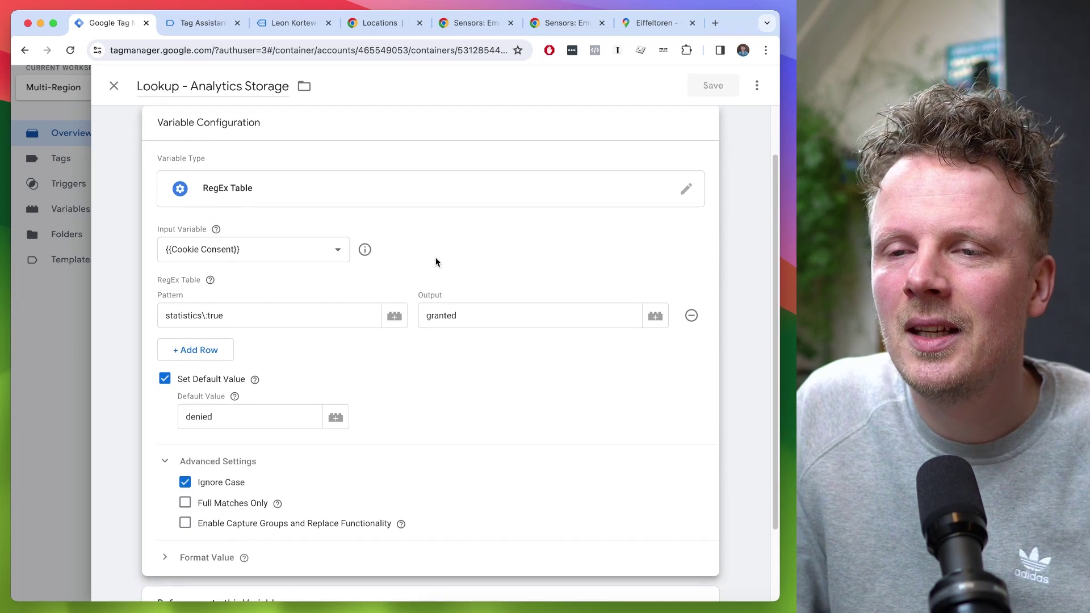
{"action": "left_click", "coordinate": [186, 321]}
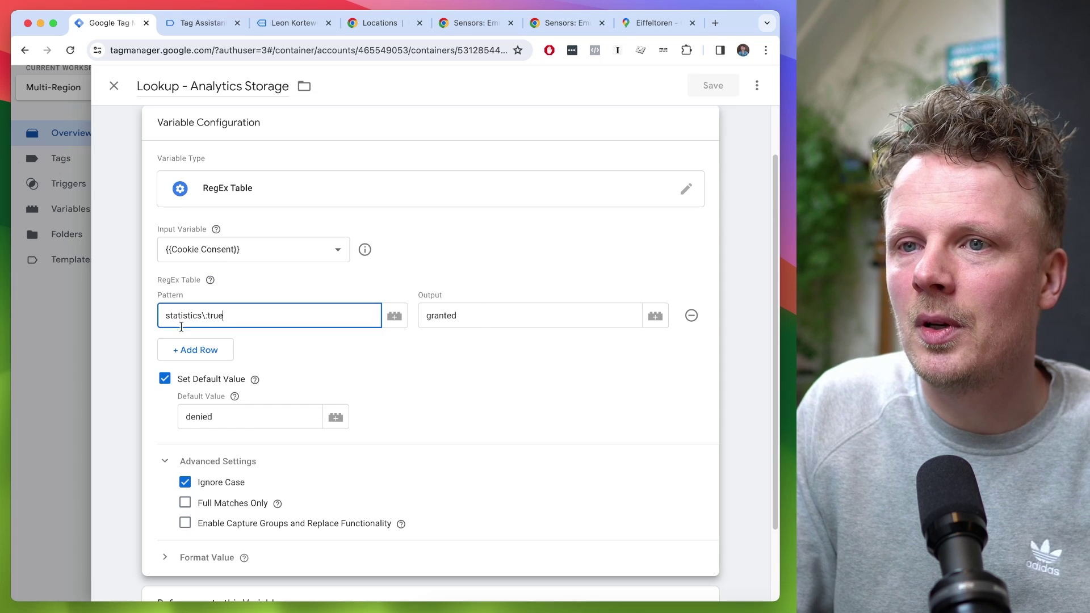
{"action": "double_click", "coordinate": [182, 317]}
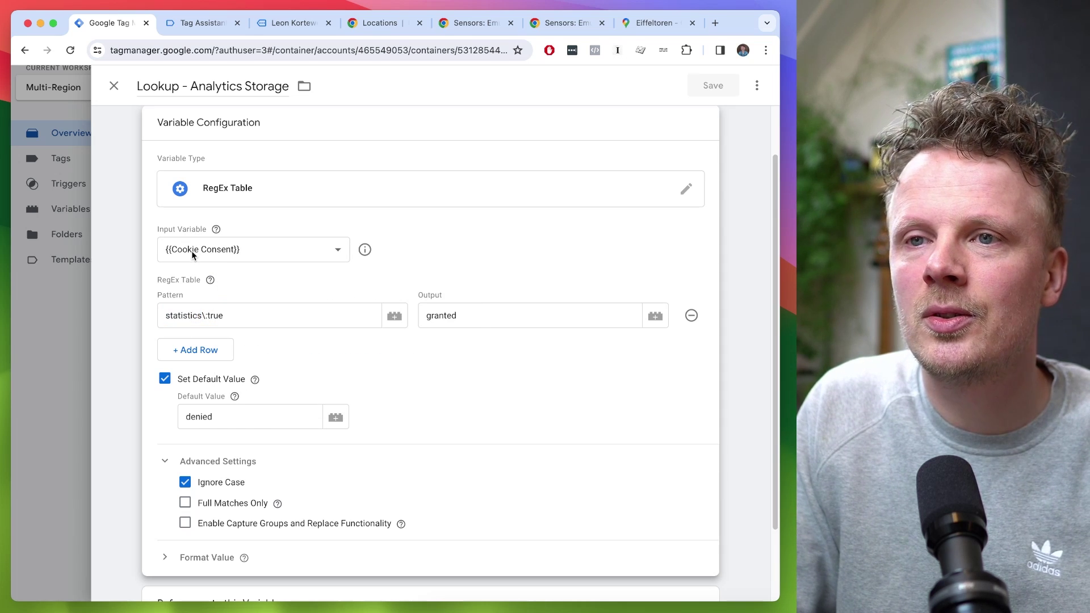
{"action": "double_click", "coordinate": [435, 317]}
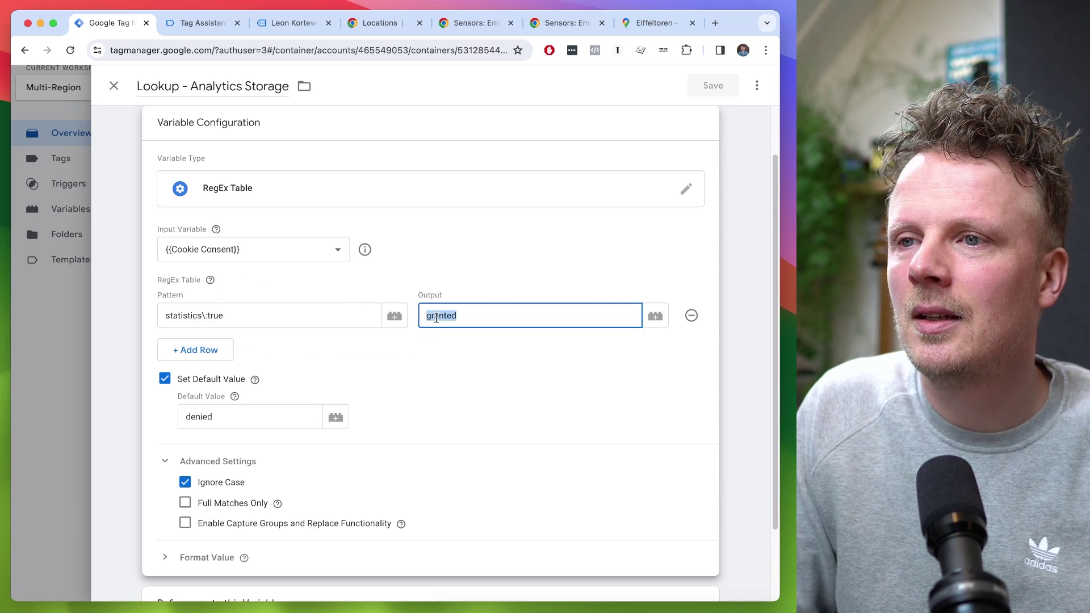
{"action": "double_click", "coordinate": [232, 414]}
{"action": "left_click", "coordinate": [57, 411]}
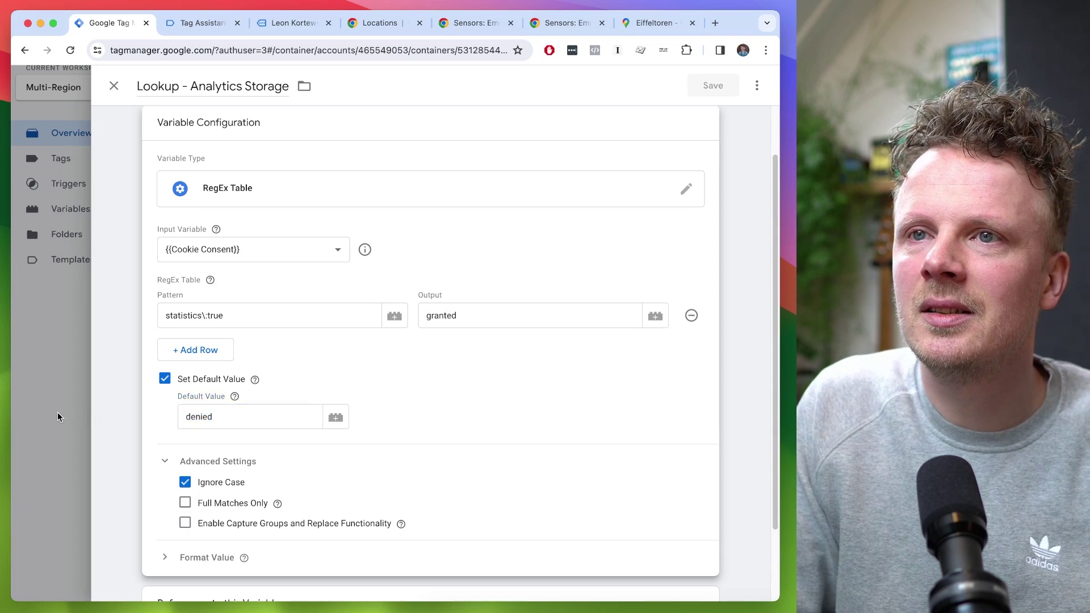
- Examine the pattern, output and default value of the Lookup - Preferences Storage variable, then close it and open the tags list
{"action": "left_click", "coordinate": [244, 488]}
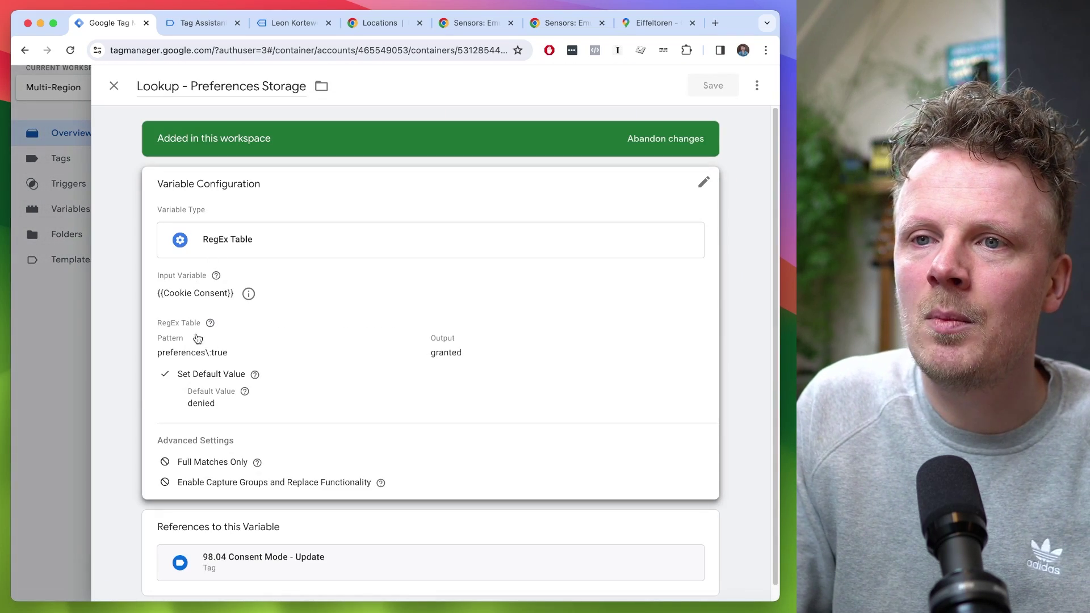
{"action": "left_click", "coordinate": [197, 350]}
{"action": "left_click", "coordinate": [205, 377]}
{"action": "triple_click", "coordinate": [227, 380]}
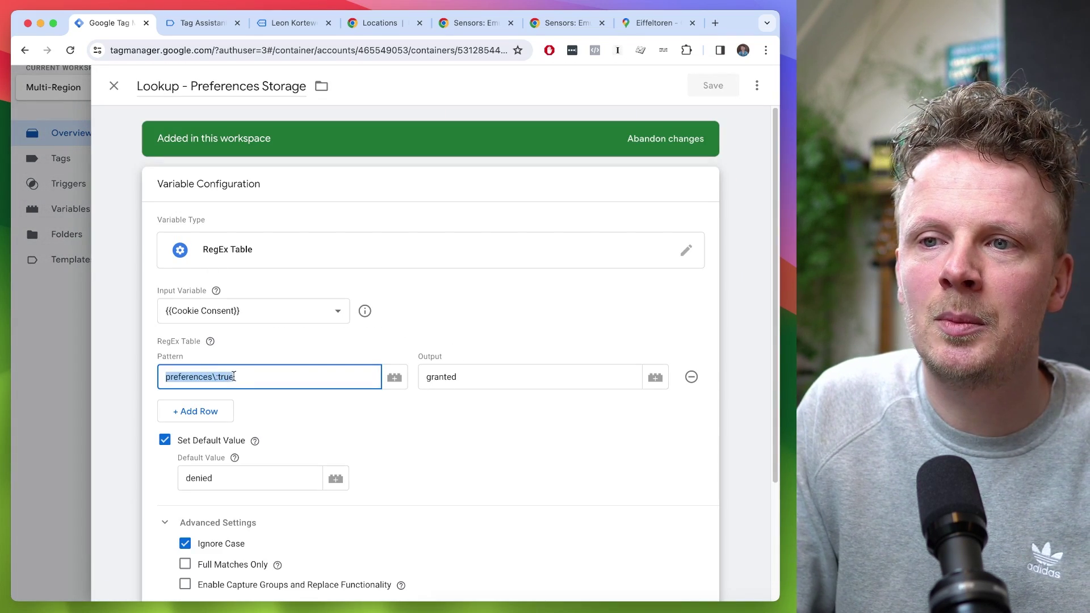
{"action": "triple_click", "coordinate": [442, 379]}
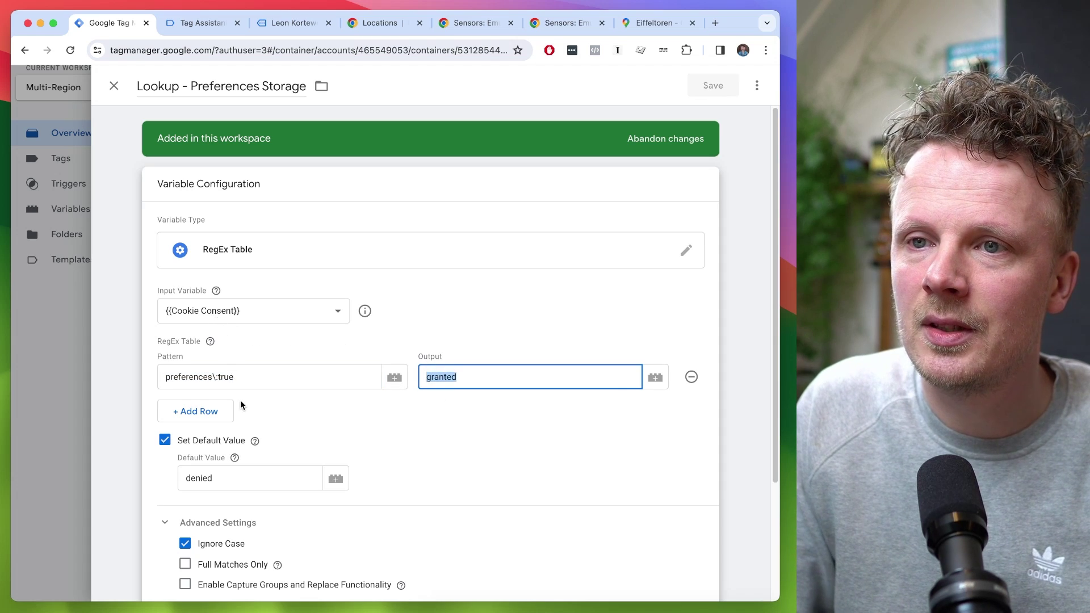
{"action": "scroll", "coordinate": [240, 400], "scroll_direction": "down", "scroll_amount": 4}
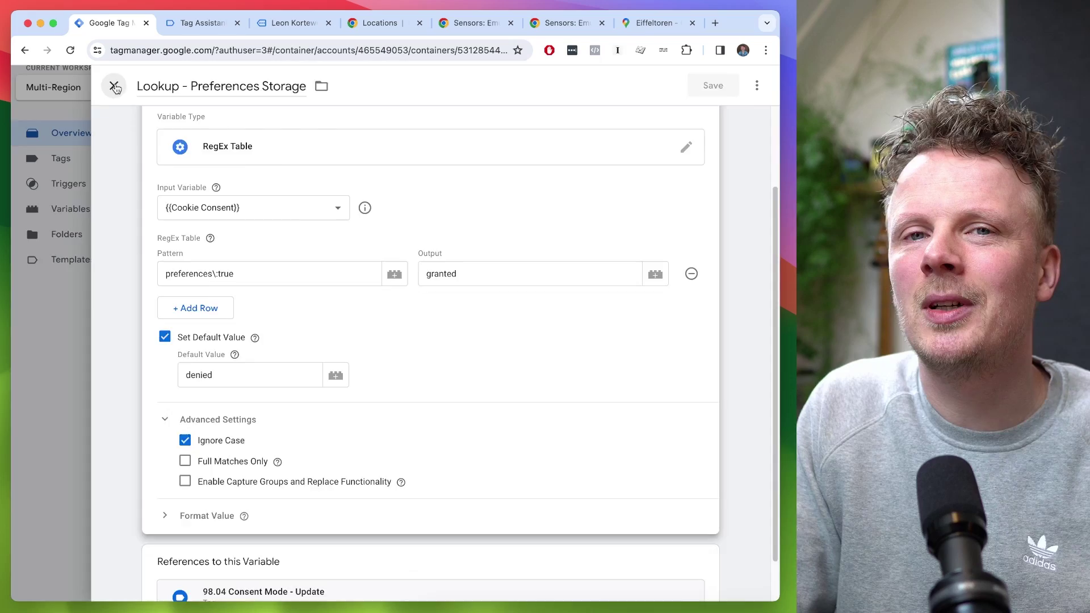
{"action": "left_click", "coordinate": [114, 87]}
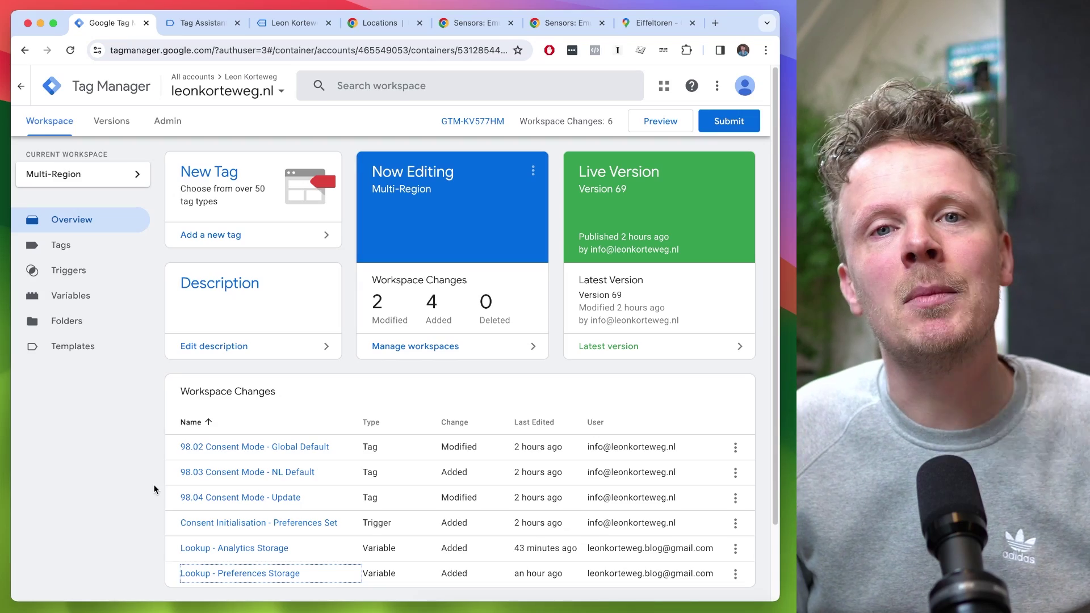
{"action": "left_click", "coordinate": [61, 245]}
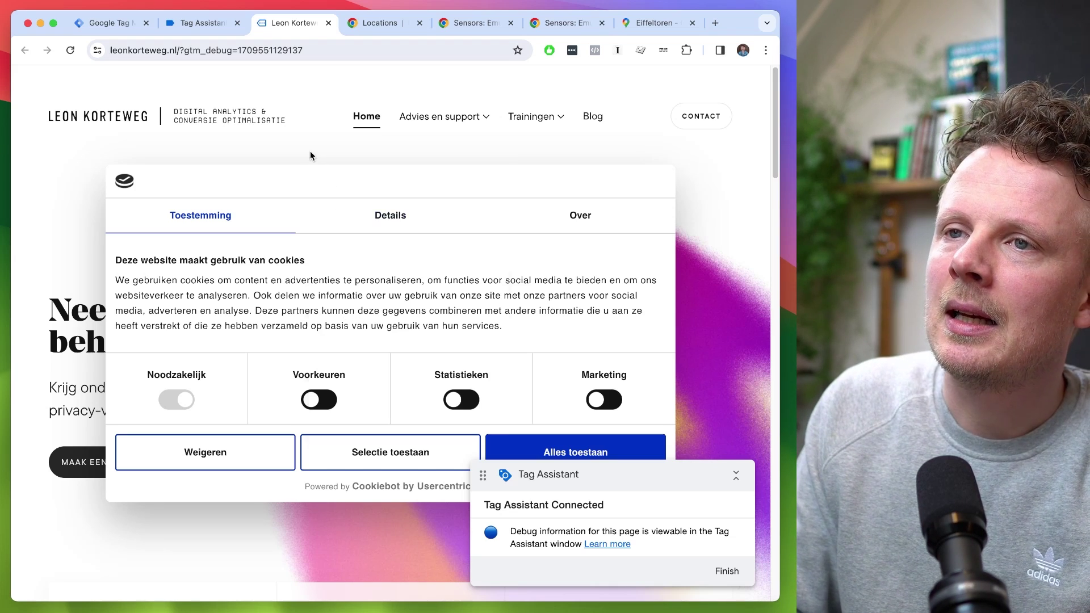
- Open the browser's developer tools on the website, show Sensors and view the available location overrides
{"action": "right_click", "coordinate": [310, 150]}
{"action": "left_click", "coordinate": [352, 430]}
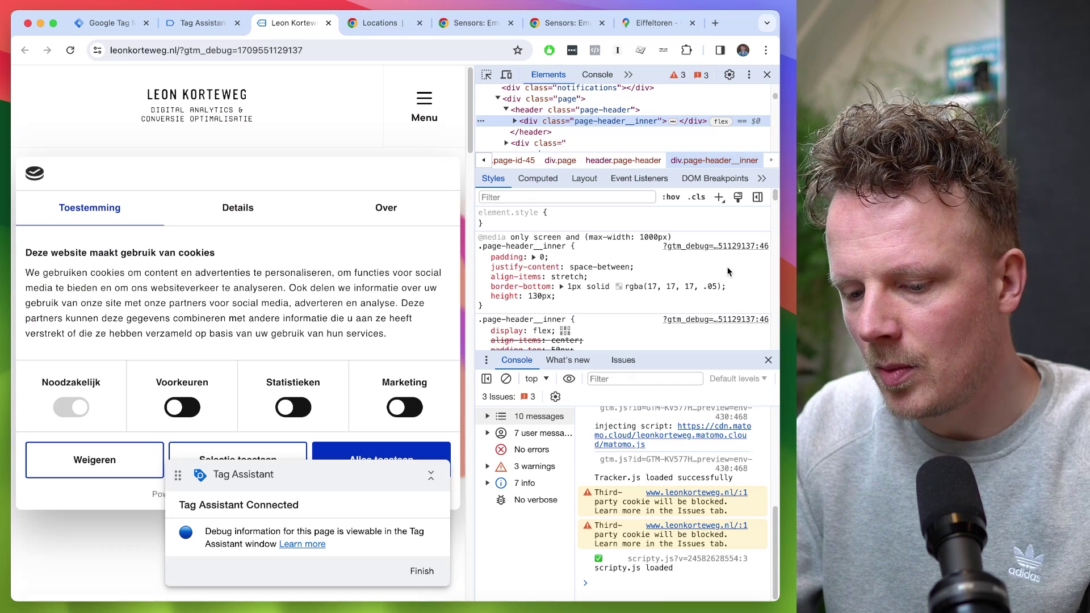
{"action": "key", "text": "super+shift+p"}
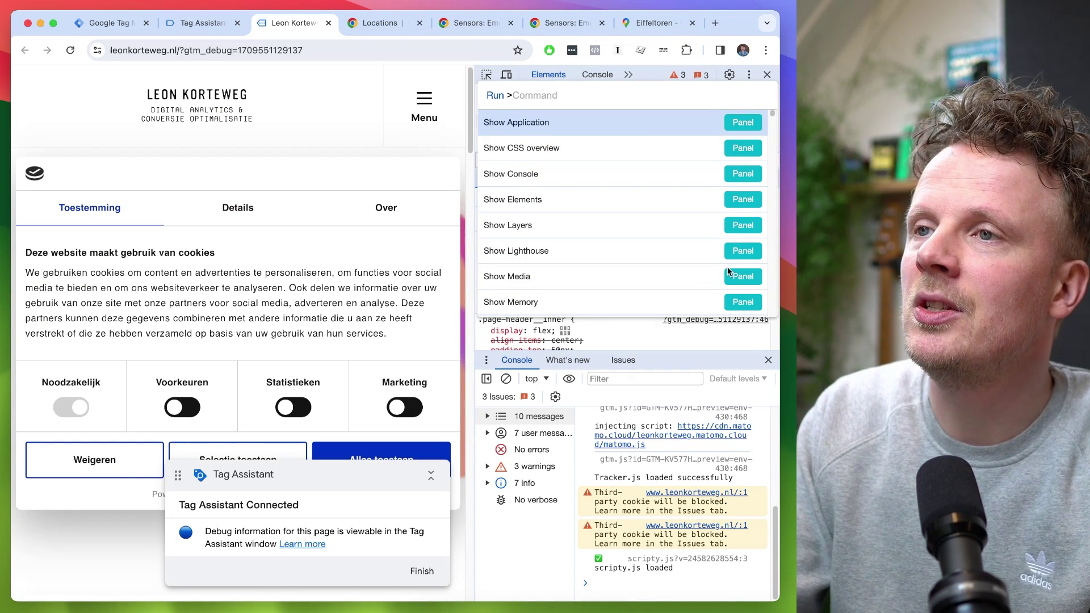
{"action": "type", "text": "sens"}
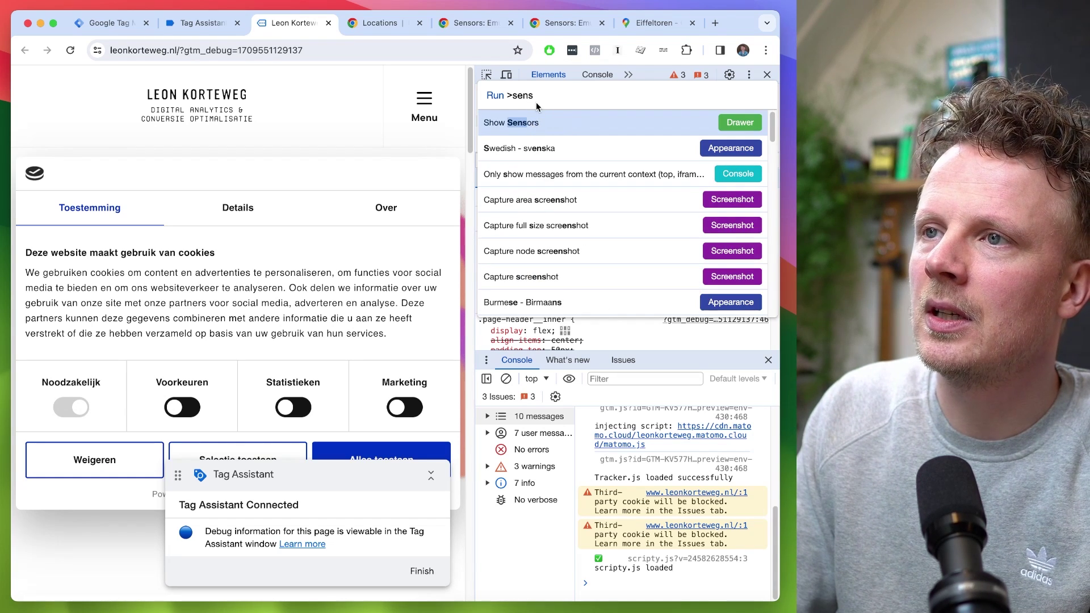
{"action": "left_click", "coordinate": [558, 124]}
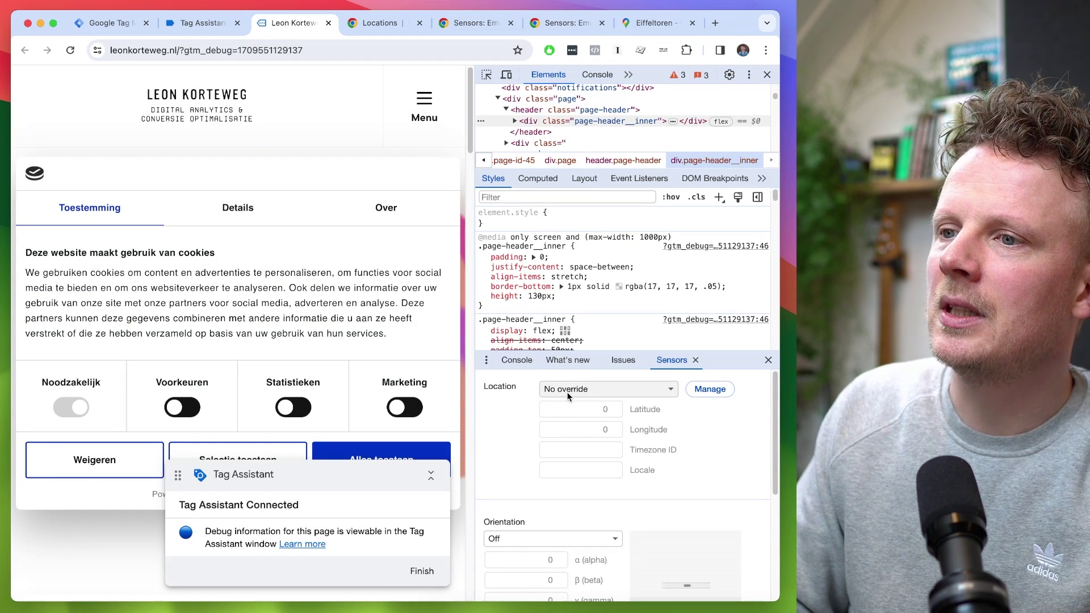
{"action": "left_click", "coordinate": [587, 390]}
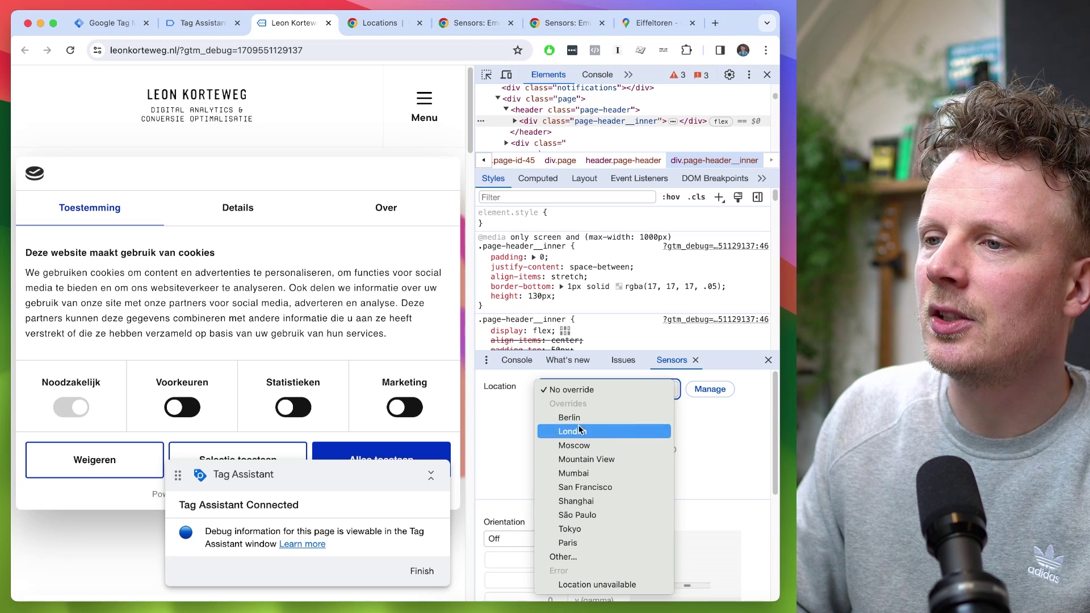
{"action": "left_click", "coordinate": [568, 405]}
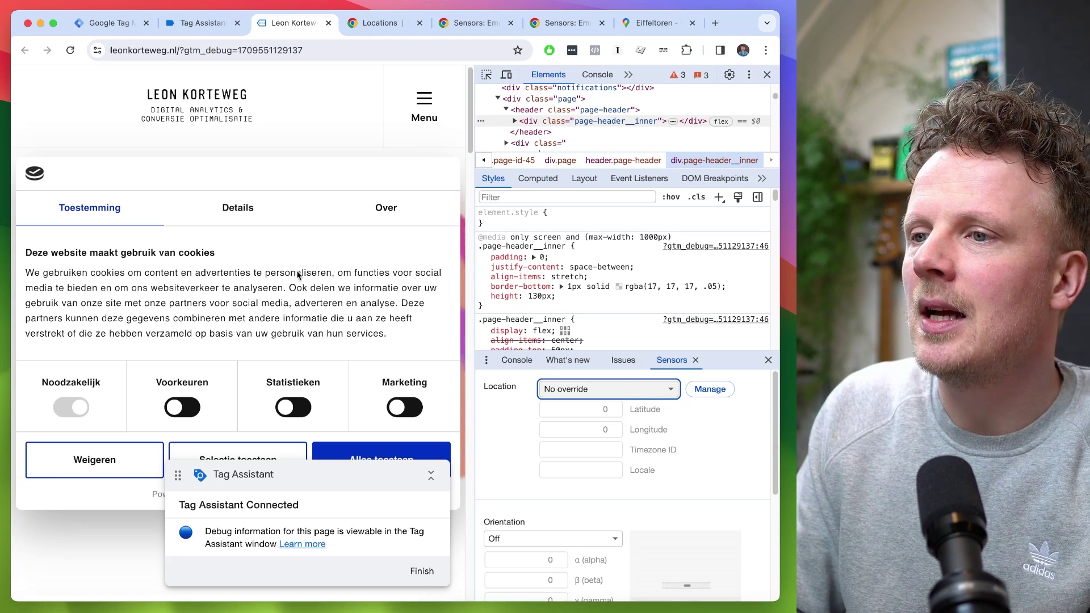
- Switch to Tag Assistant and examine the consent state of the page's last Consent default event
{"action": "key", "text": "ctrl+shift+Tab"}
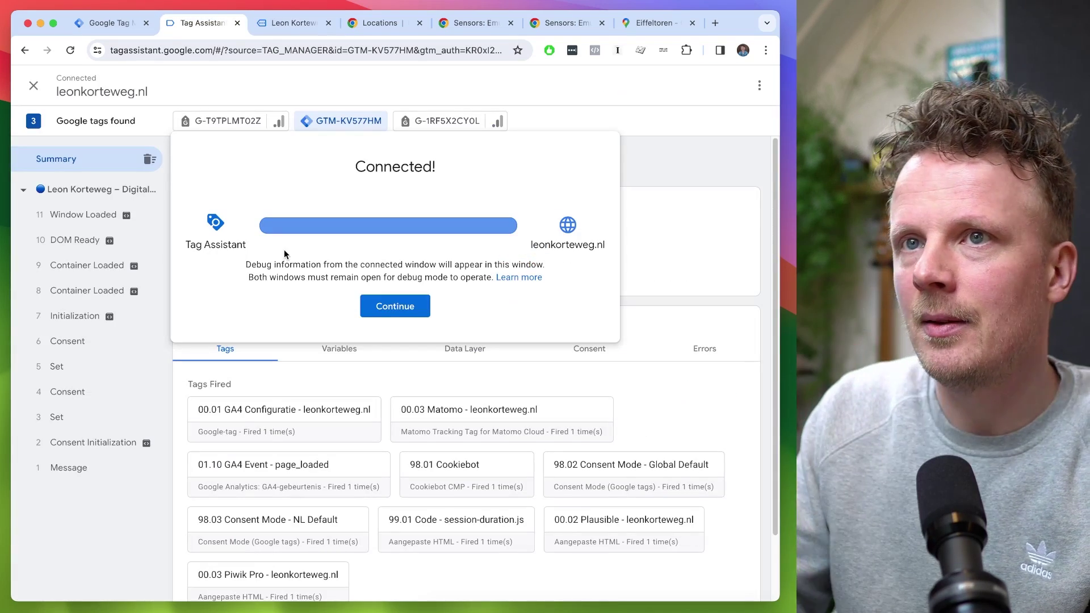
{"action": "left_click", "coordinate": [93, 392]}
{"action": "left_click", "coordinate": [97, 344]}
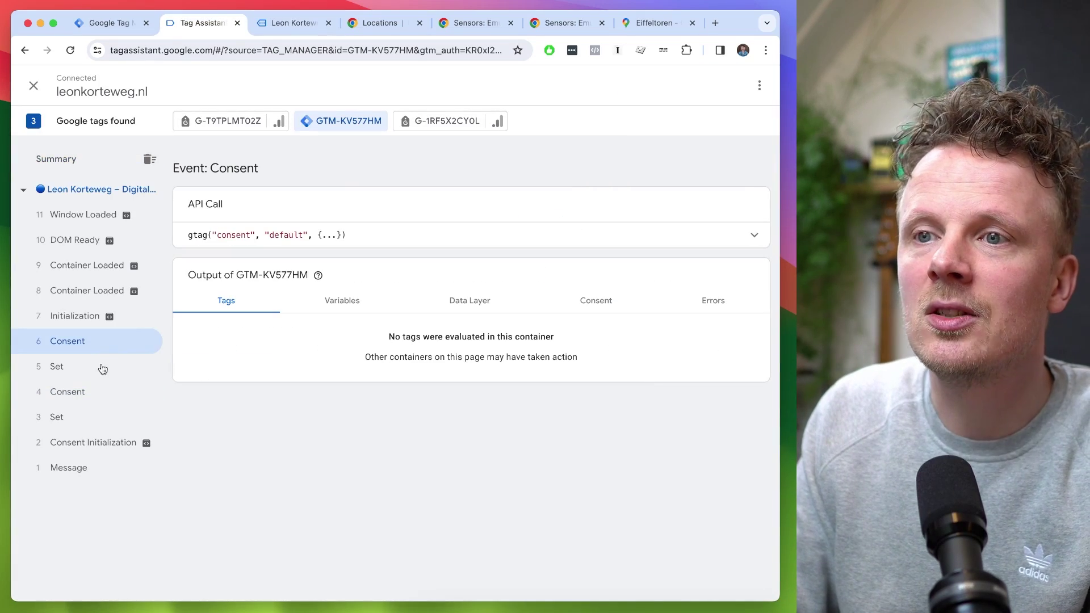
{"action": "left_click", "coordinate": [612, 301]}
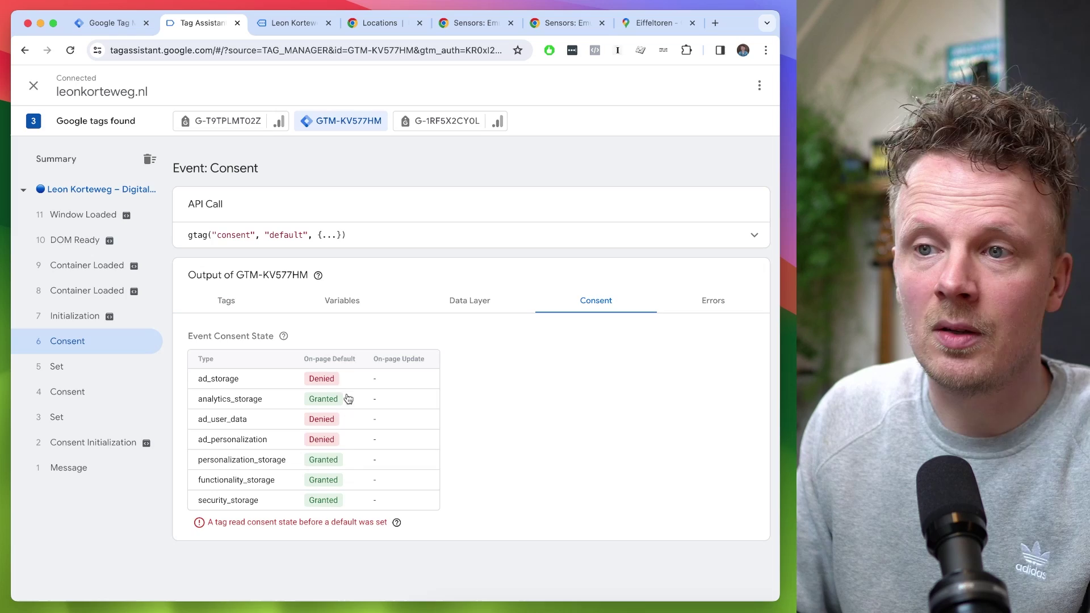
- Return to the website, override its location with Berlin and reload the page
{"action": "key", "text": "ctrl+Tab"}
{"action": "left_click", "coordinate": [588, 388]}
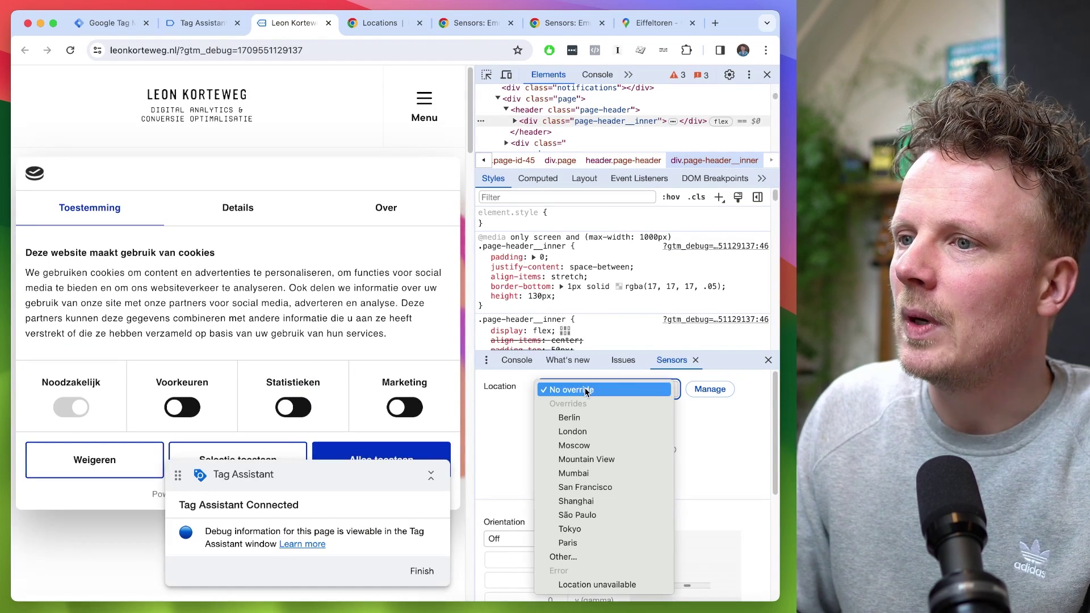
{"action": "left_click", "coordinate": [591, 423]}
{"action": "key", "text": "super+r"}
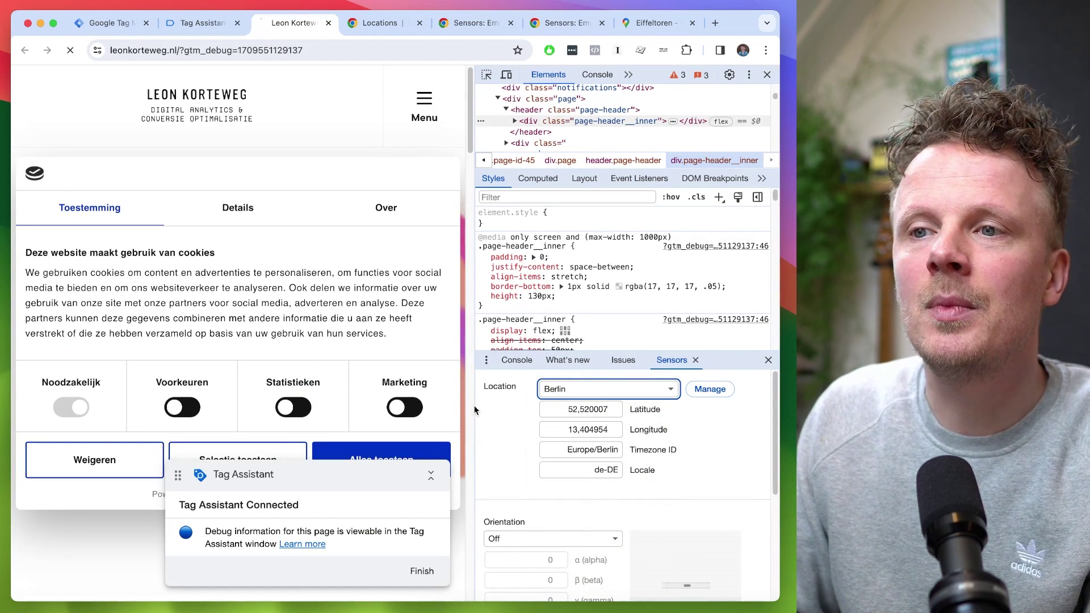
- Examine the default and current consent states at the reloaded page's Initialization event in Tag Assistant, comparing them with the website's location override
{"action": "key", "text": "ctrl+shift+Tab"}
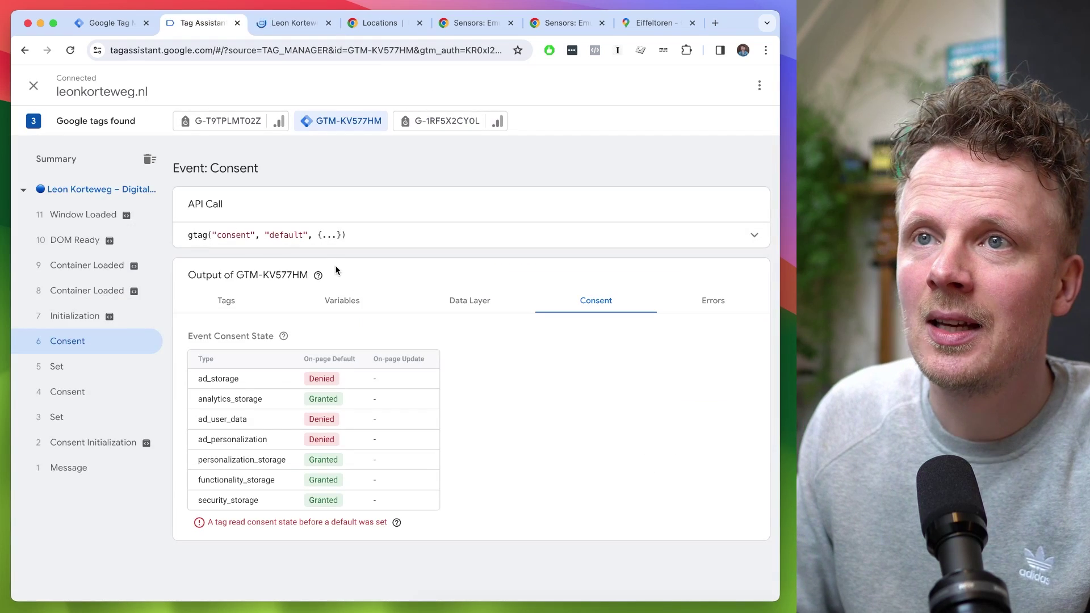
{"action": "left_click", "coordinate": [74, 467]}
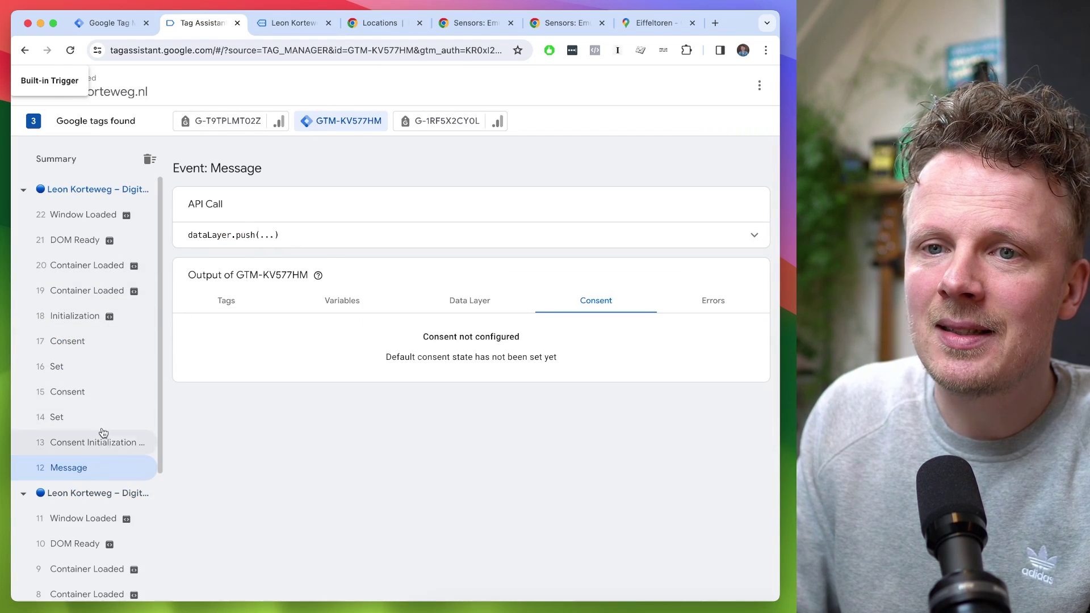
{"action": "left_click", "coordinate": [103, 327]}
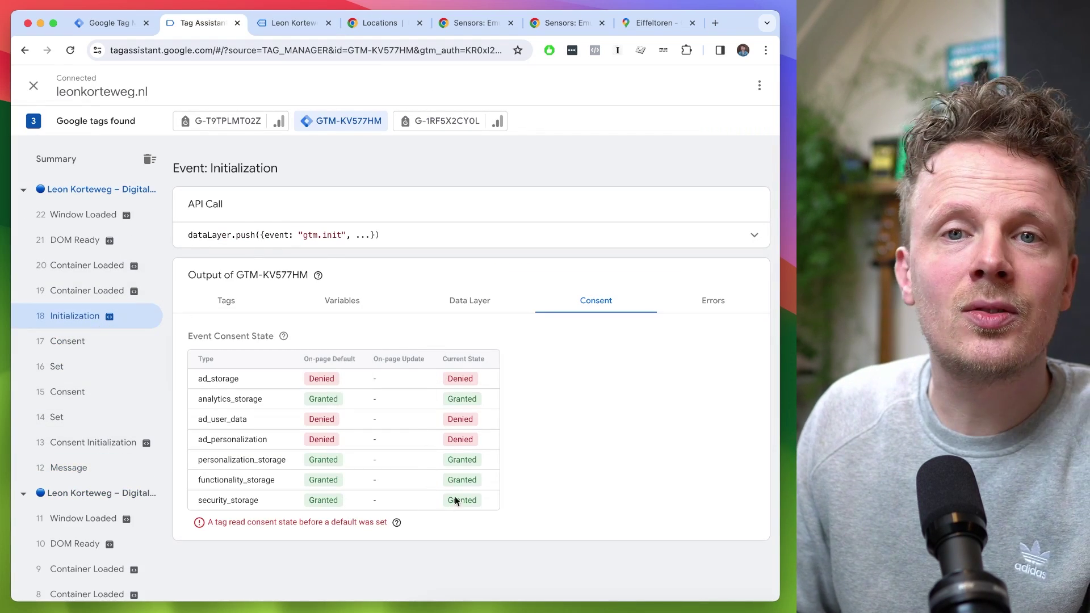
{"action": "key", "text": "ctrl+Tab"}
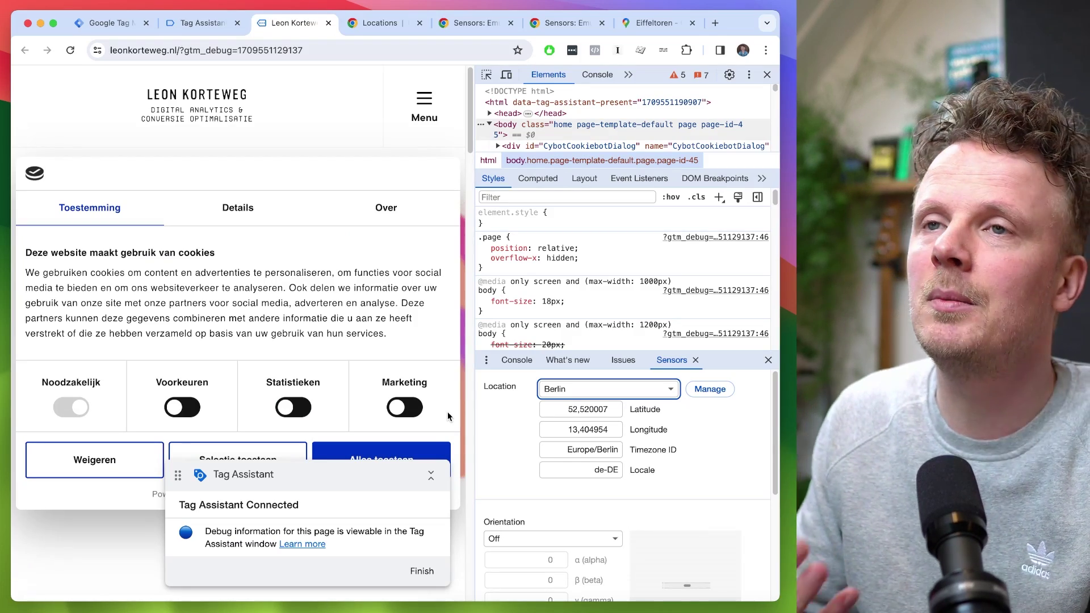
{"action": "key", "text": "ctrl+shift+Tab"}
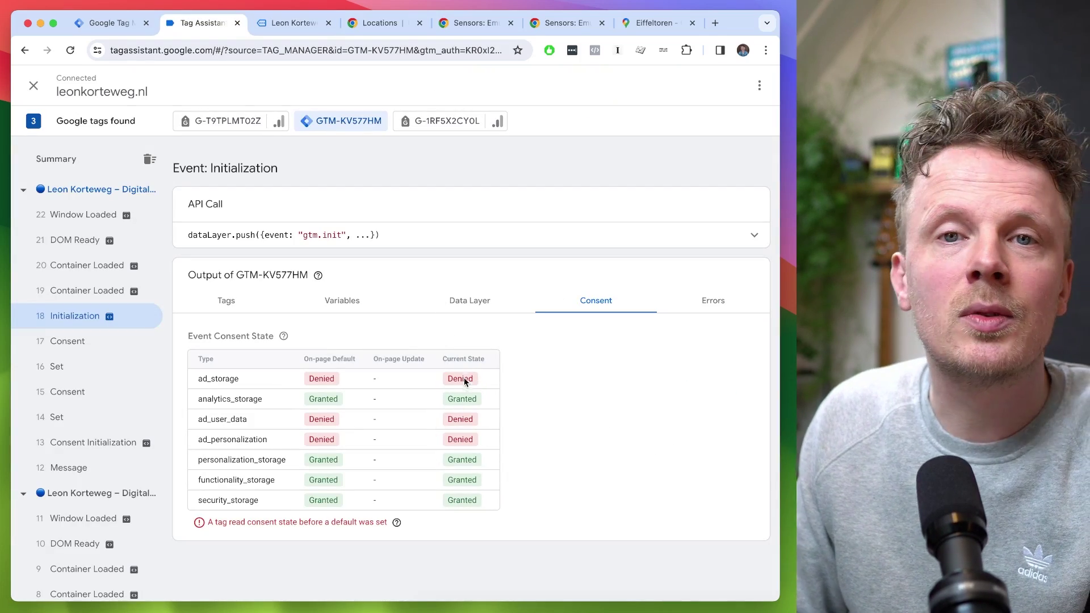
{"action": "key", "text": "ctrl+Tab"}
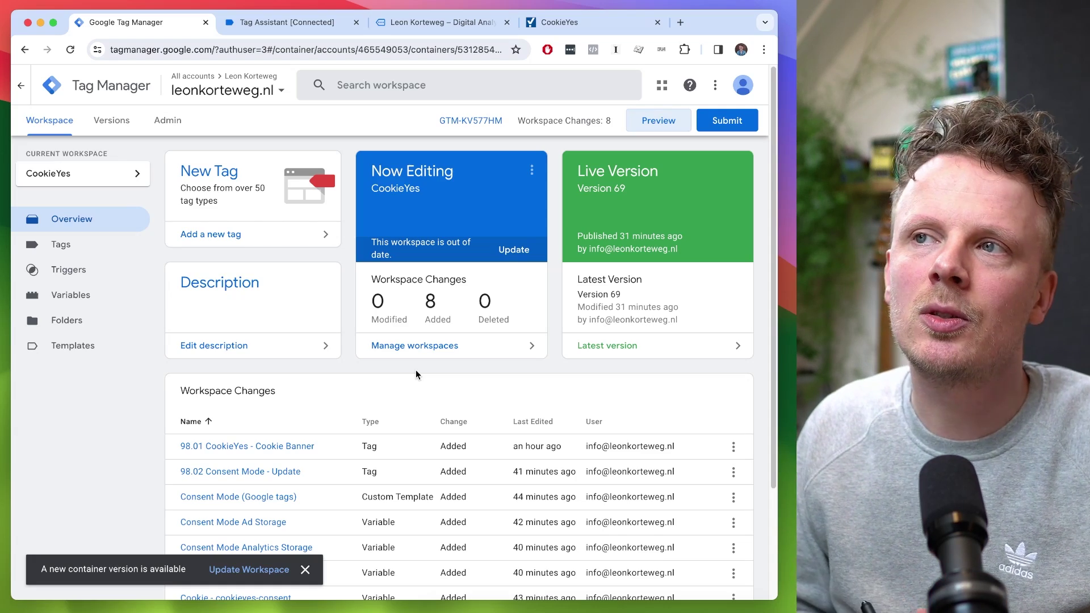
- Switch to CookieYes and look over the banner and consent options in the site's Advanced Settings
{"action": "left_click", "coordinate": [618, 29]}
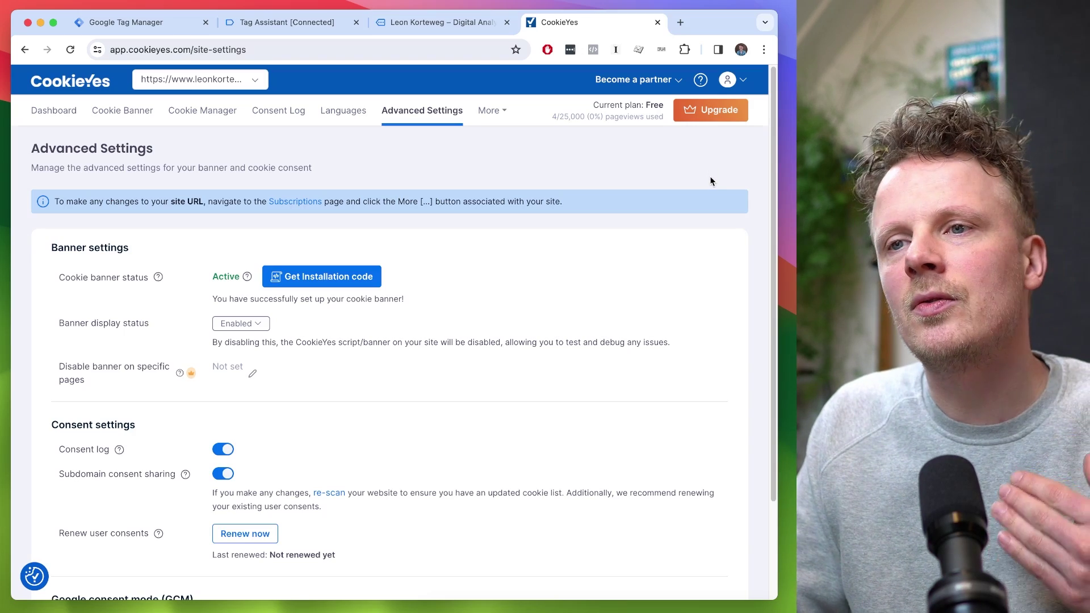
{"action": "scroll", "coordinate": [717, 288], "scroll_direction": "down", "scroll_amount": 2}
{"action": "scroll", "coordinate": [718, 292], "scroll_direction": "up", "scroll_amount": 2}
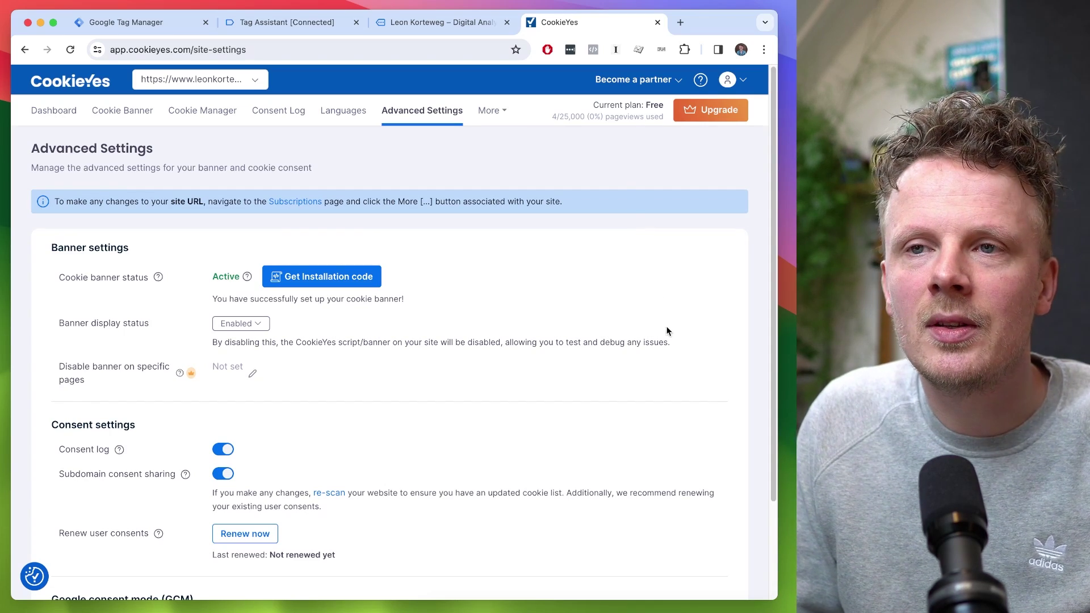
- Look over the CookieYes workspace changes in Tag Manager and the cookie banner on the connected website
{"action": "left_click", "coordinate": [122, 22]}
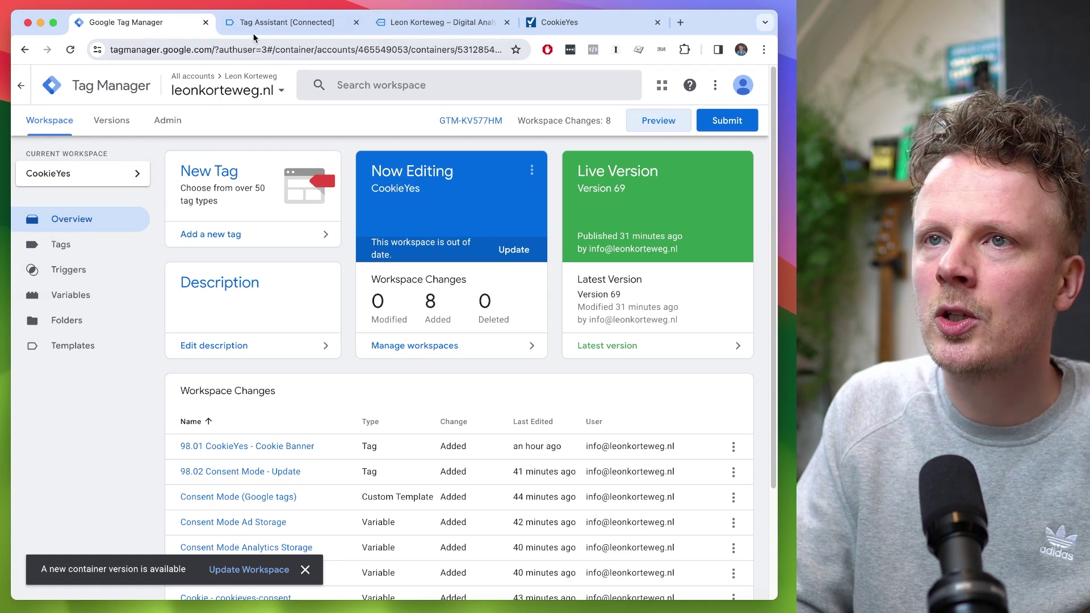
{"action": "left_click", "coordinate": [271, 23]}
{"action": "left_click", "coordinate": [423, 23]}
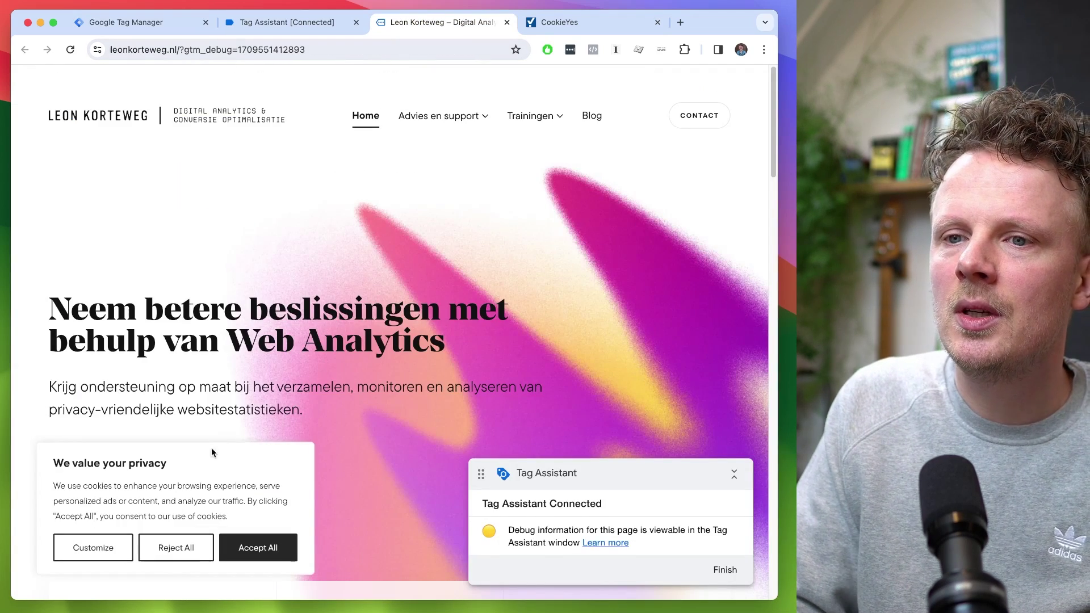
- Return to CookieYes and examine the Google consent mode options for GCM support and firing Google tags before consent
{"action": "left_click", "coordinate": [561, 23]}
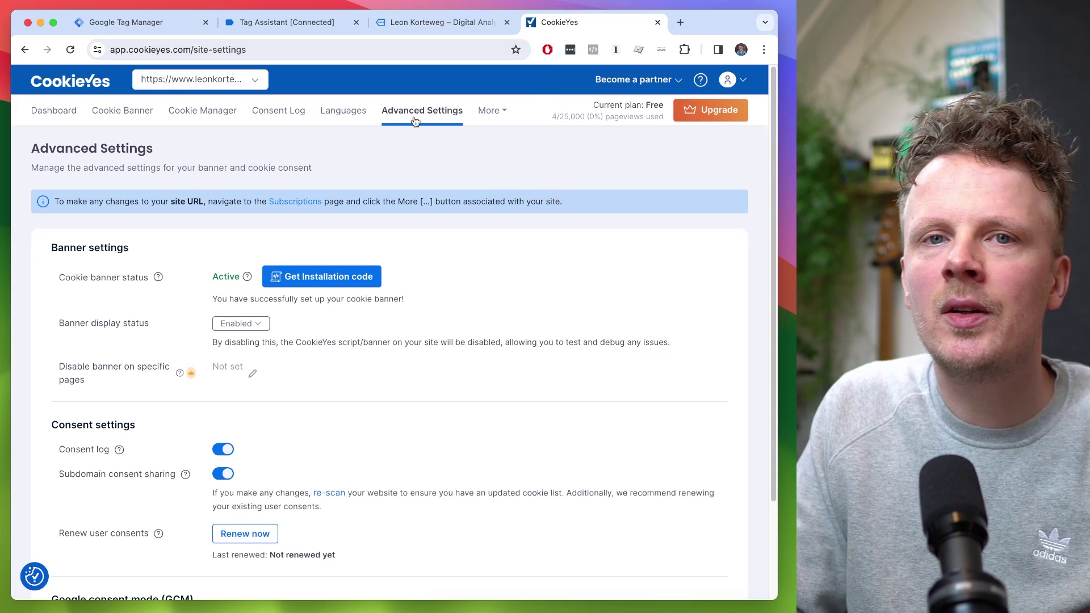
{"action": "scroll", "coordinate": [477, 415], "scroll_direction": "down", "scroll_amount": 2}
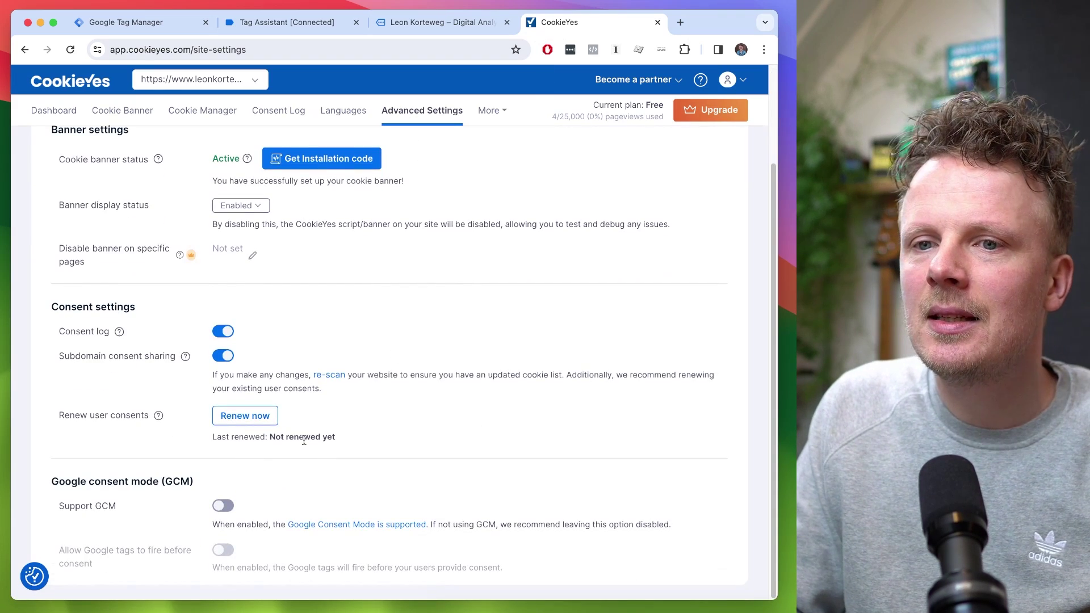
{"action": "double_click", "coordinate": [106, 506]}
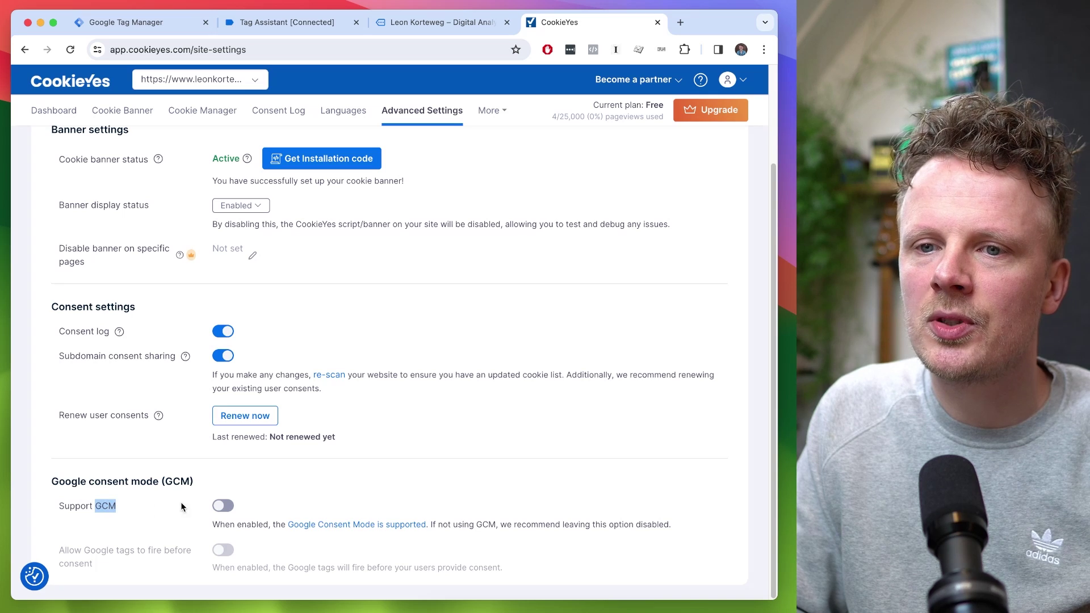
{"action": "triple_click", "coordinate": [74, 548]}
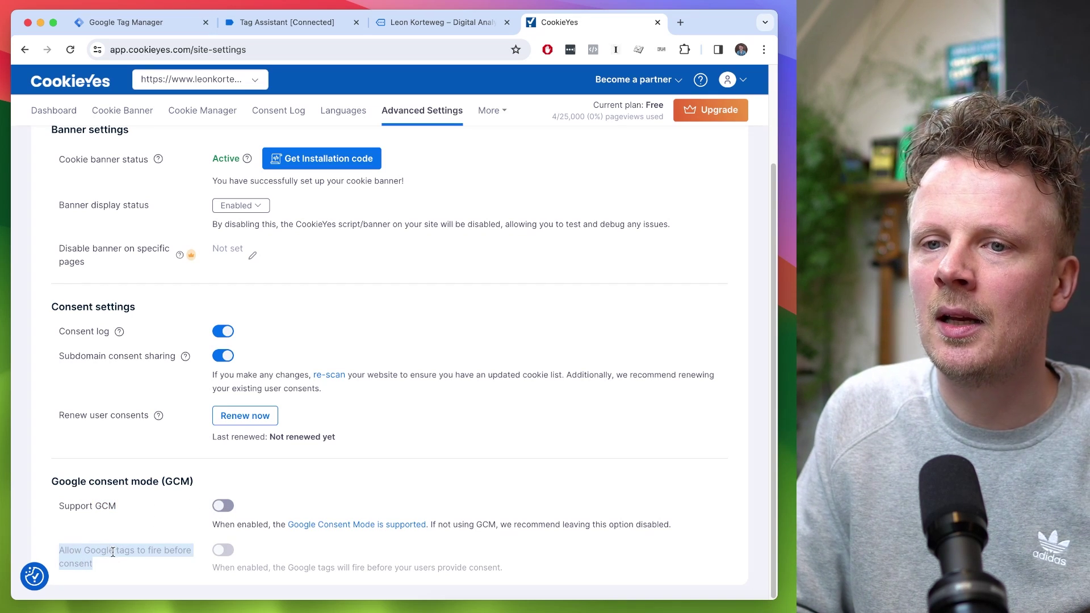
{"action": "left_click", "coordinate": [82, 562]}
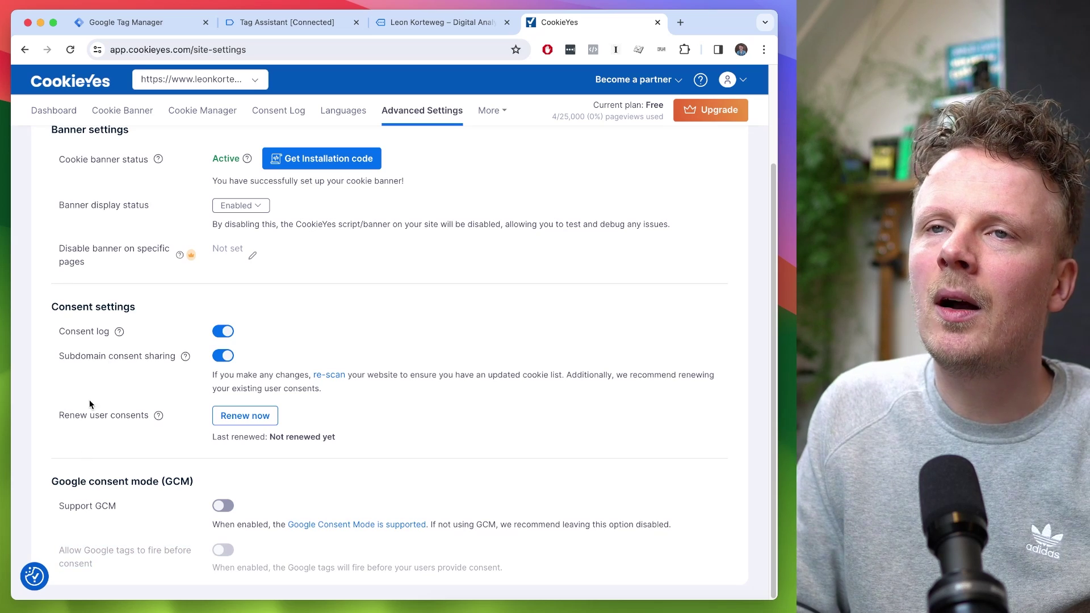
- Switch to Tag Manager and examine the default consent and other settings of the 98.01 CookieYes - Cookie Banner tag
{"action": "left_click", "coordinate": [144, 25]}
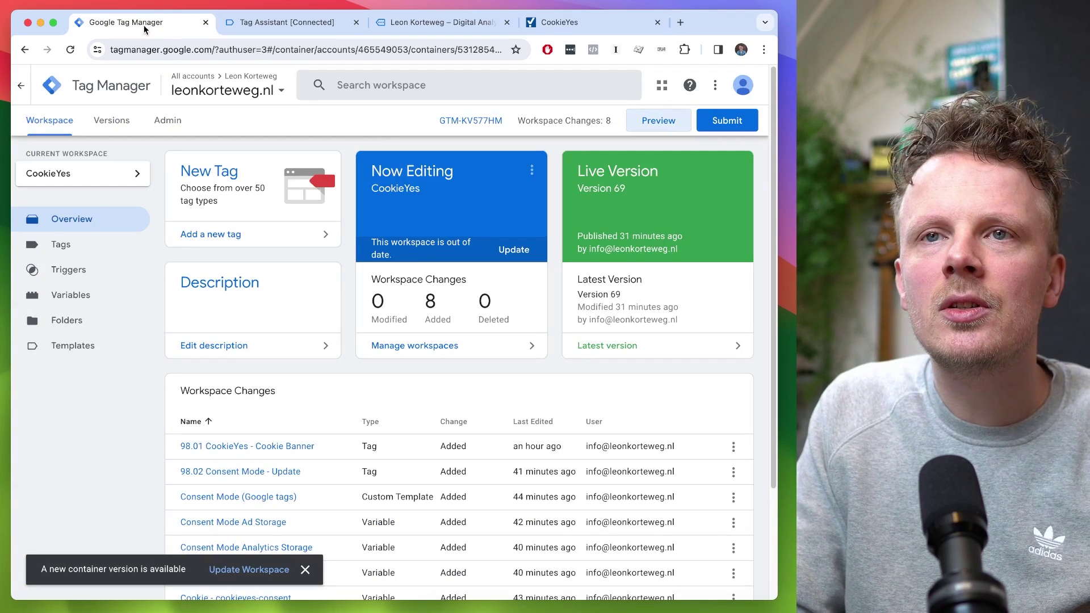
{"action": "left_click", "coordinate": [90, 243]}
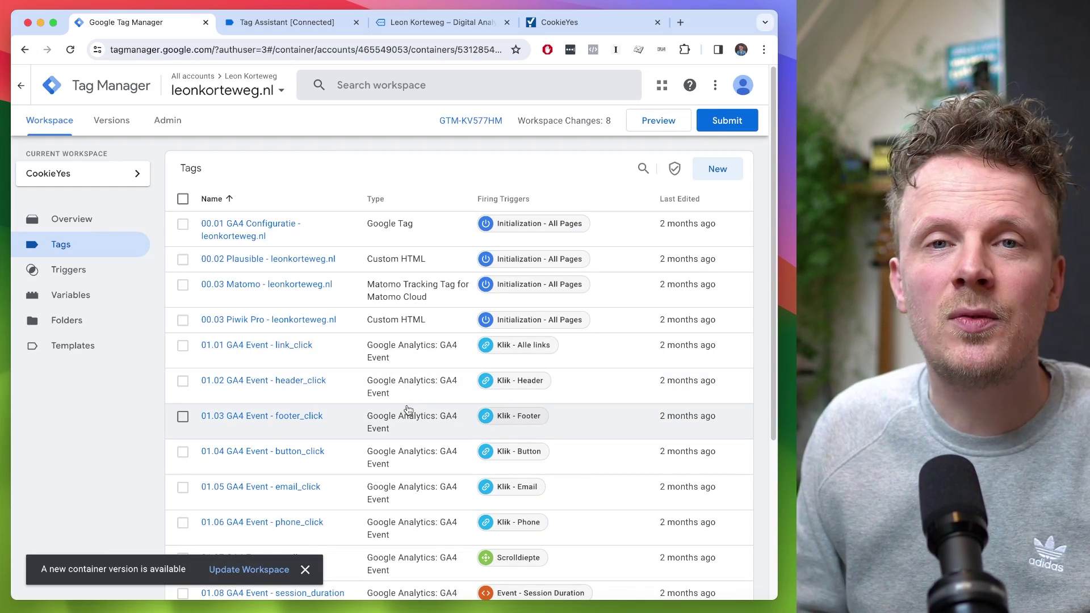
{"action": "left_click_drag", "start_coordinate": [772, 229], "coordinate": [767, 453]}
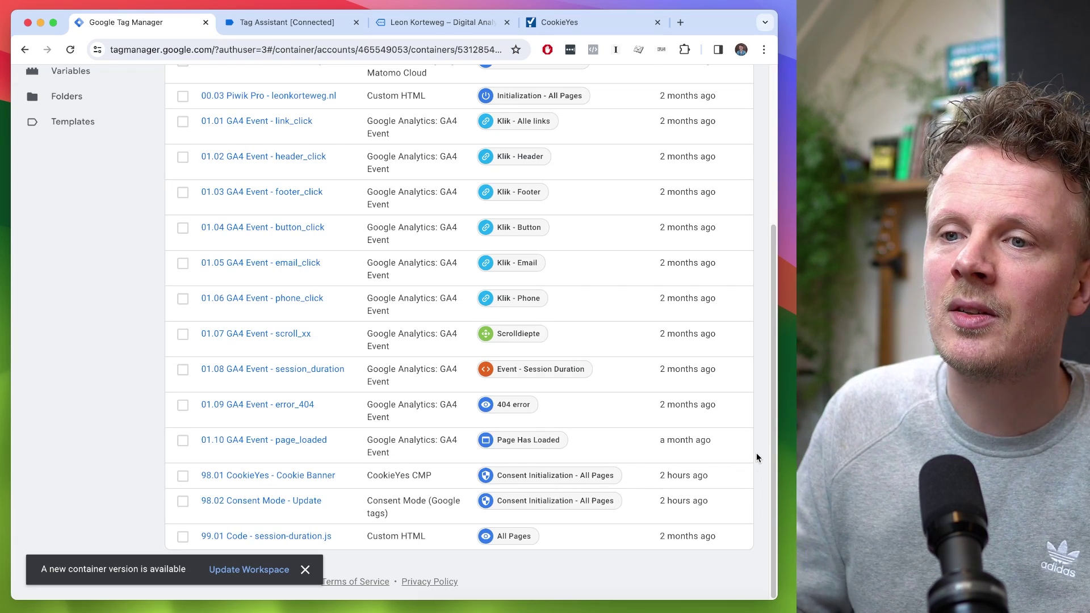
{"action": "left_click", "coordinate": [288, 475]}
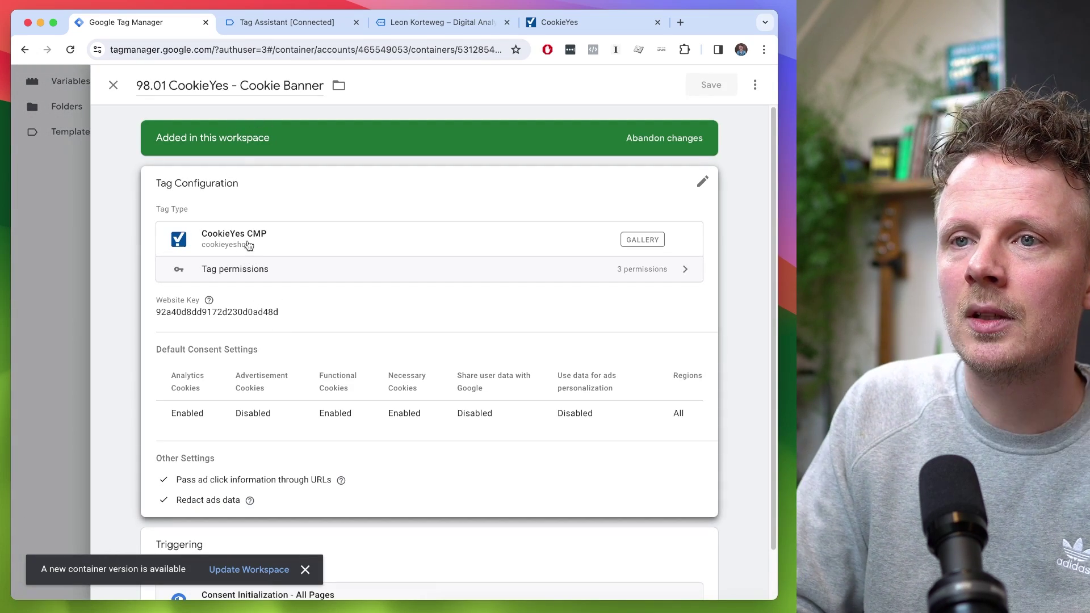
{"action": "left_click", "coordinate": [343, 311]}
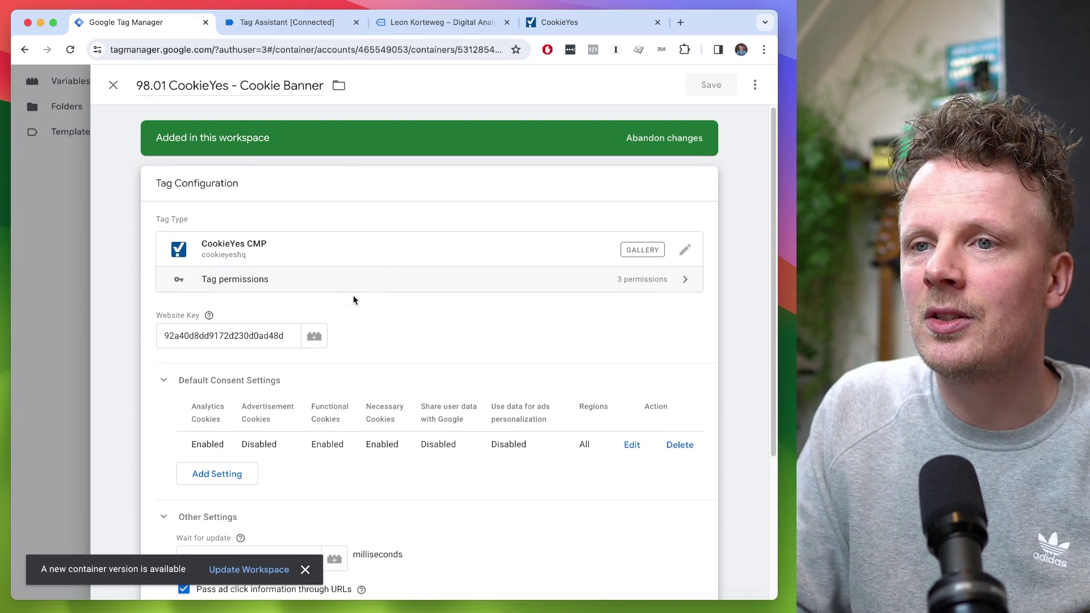
{"action": "scroll", "coordinate": [353, 300], "scroll_direction": "down", "scroll_amount": 3}
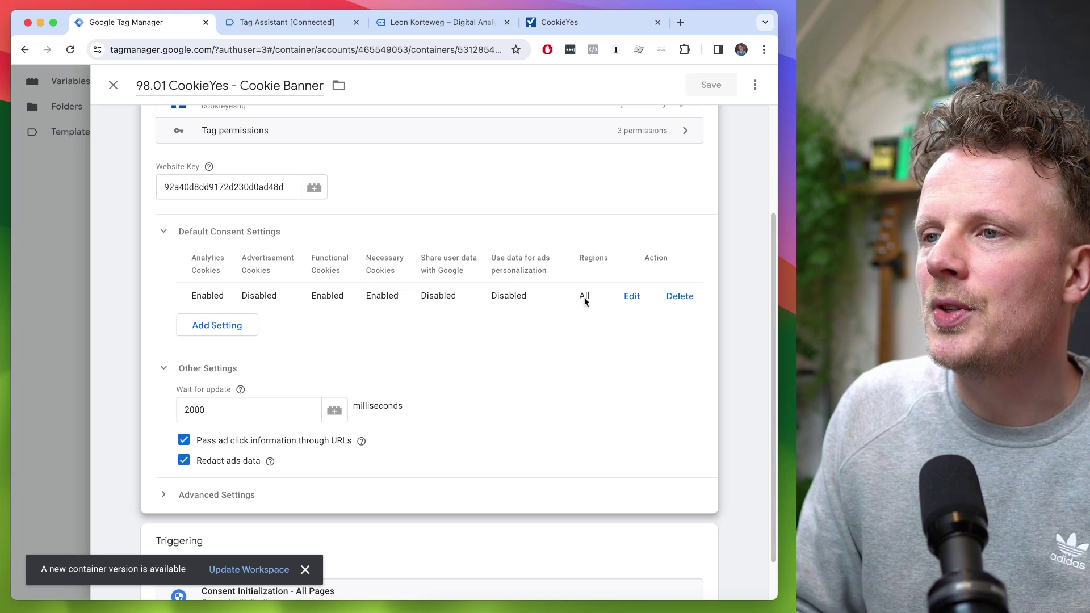
{"action": "scroll", "coordinate": [534, 343], "scroll_direction": "up", "scroll_amount": 5}
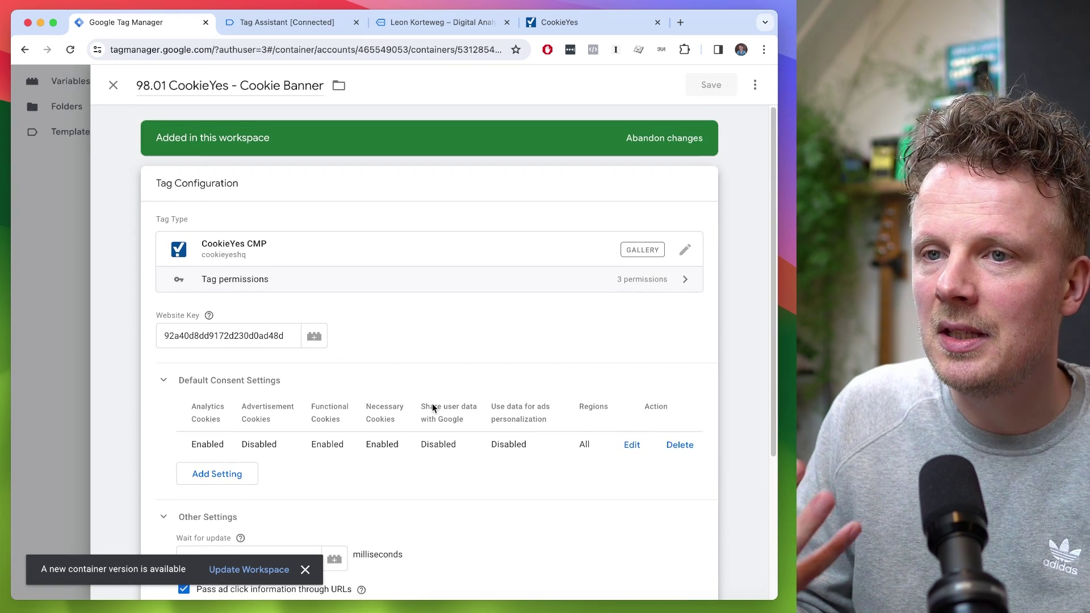
{"action": "left_click", "coordinate": [114, 87]}
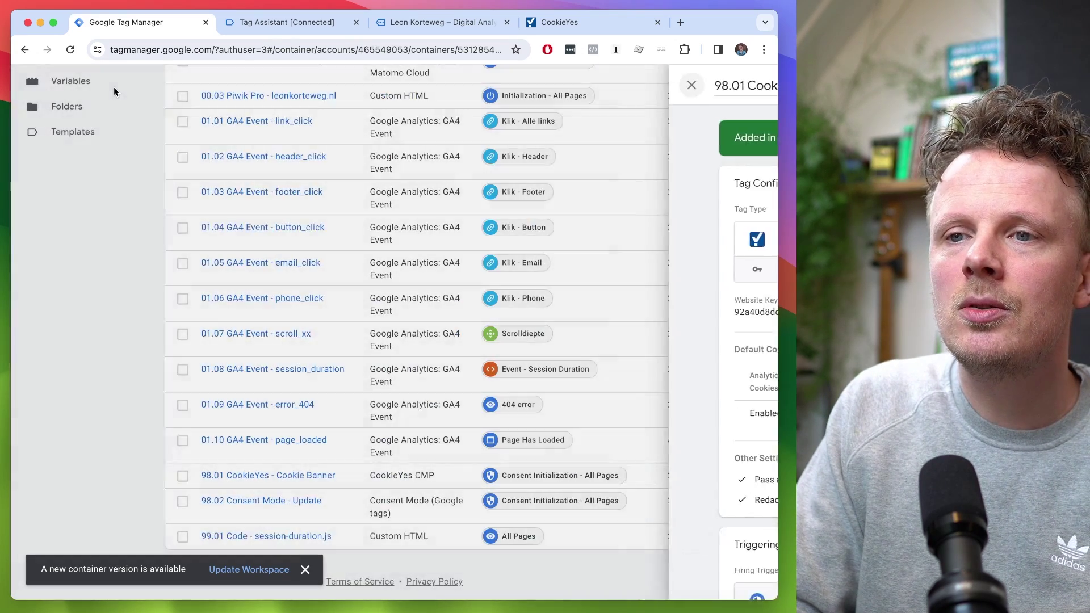
- Examine the consent command and consent settings of the 98.02 Consent Mode - Update tag, briefly revisiting the CookieYes banner tag
{"action": "left_click", "coordinate": [255, 502]}
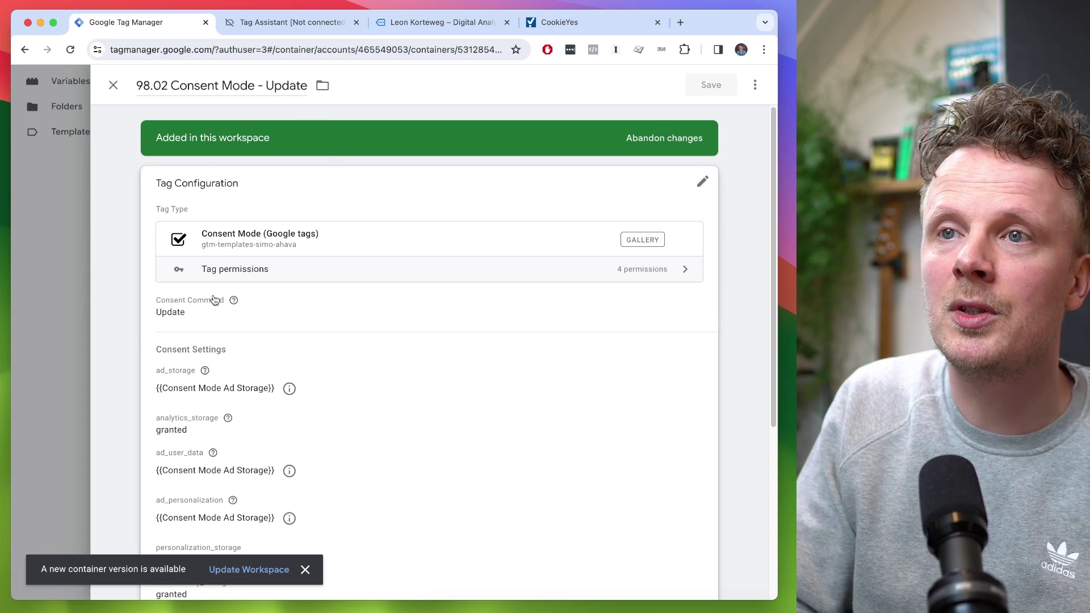
{"action": "left_click", "coordinate": [113, 85]}
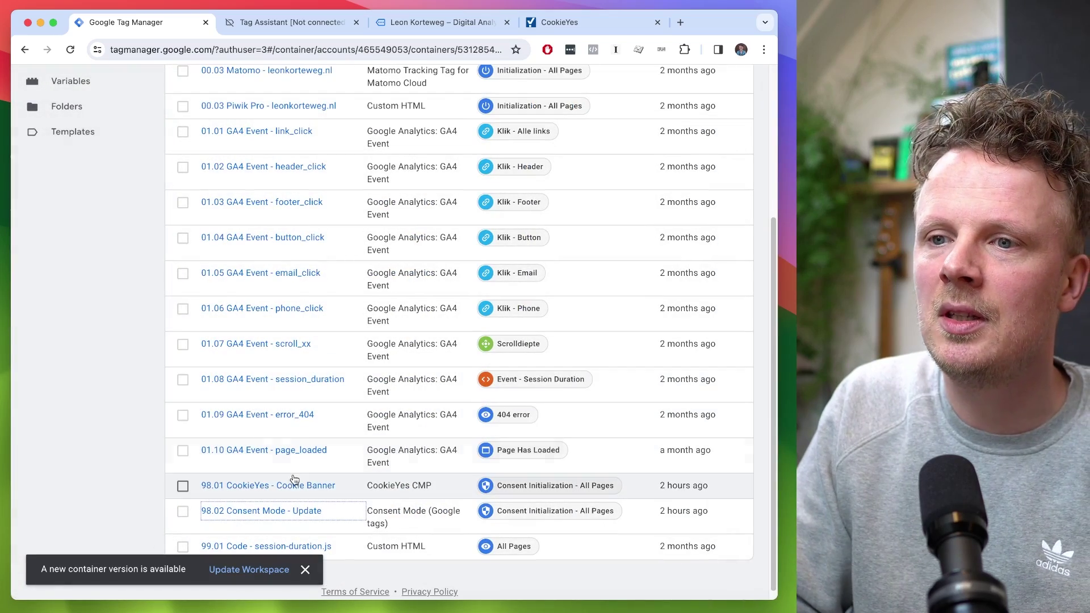
{"action": "left_click", "coordinate": [300, 487]}
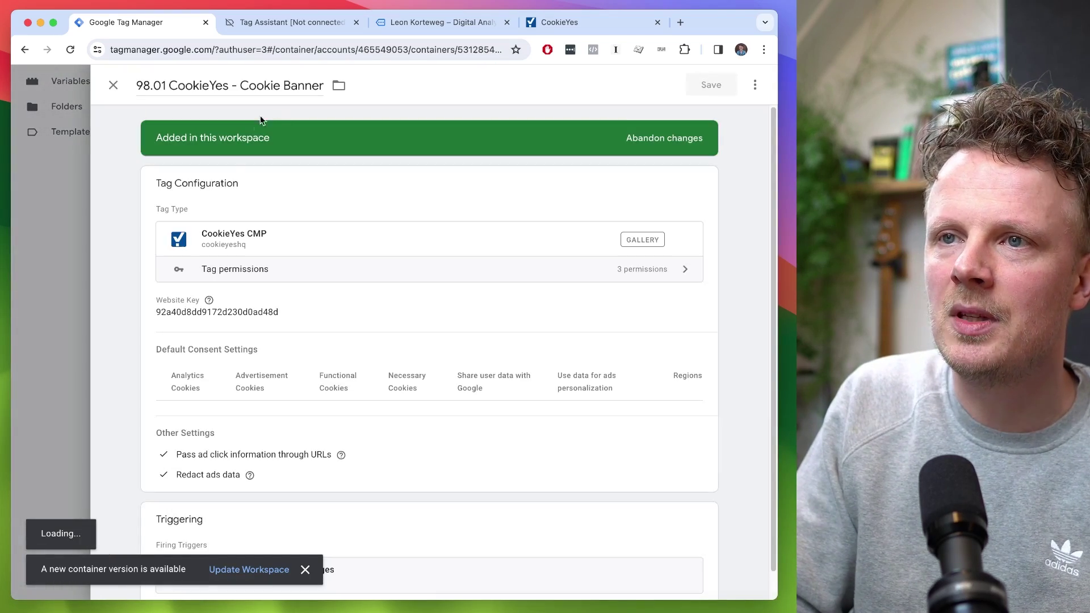
{"action": "left_click", "coordinate": [62, 374]}
{"action": "left_click", "coordinate": [282, 416]}
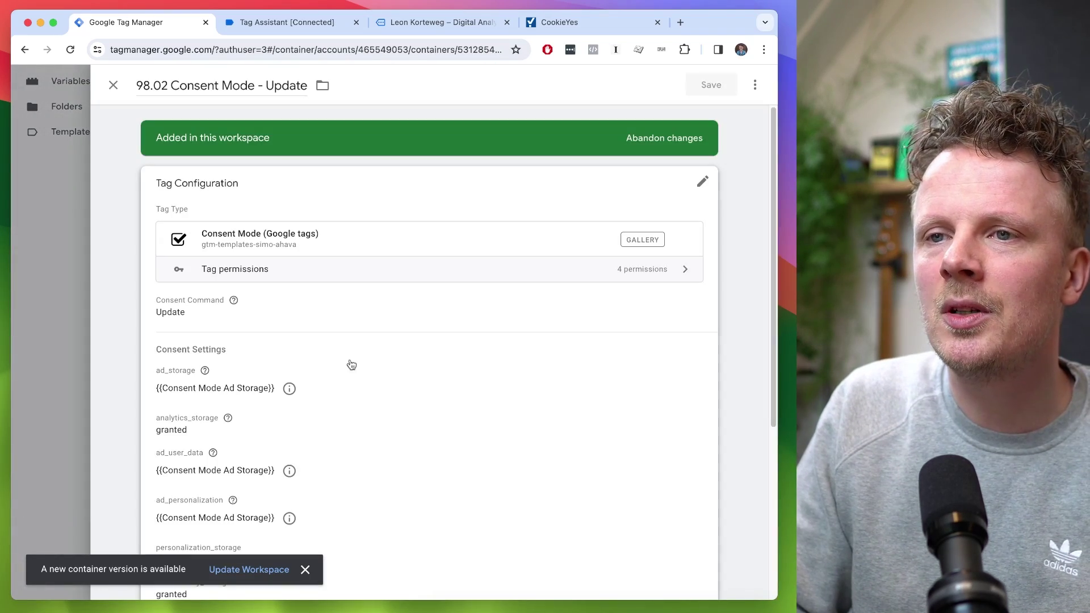
{"action": "left_click", "coordinate": [373, 386]}
{"action": "scroll", "coordinate": [263, 227], "scroll_direction": "down", "scroll_amount": 3}
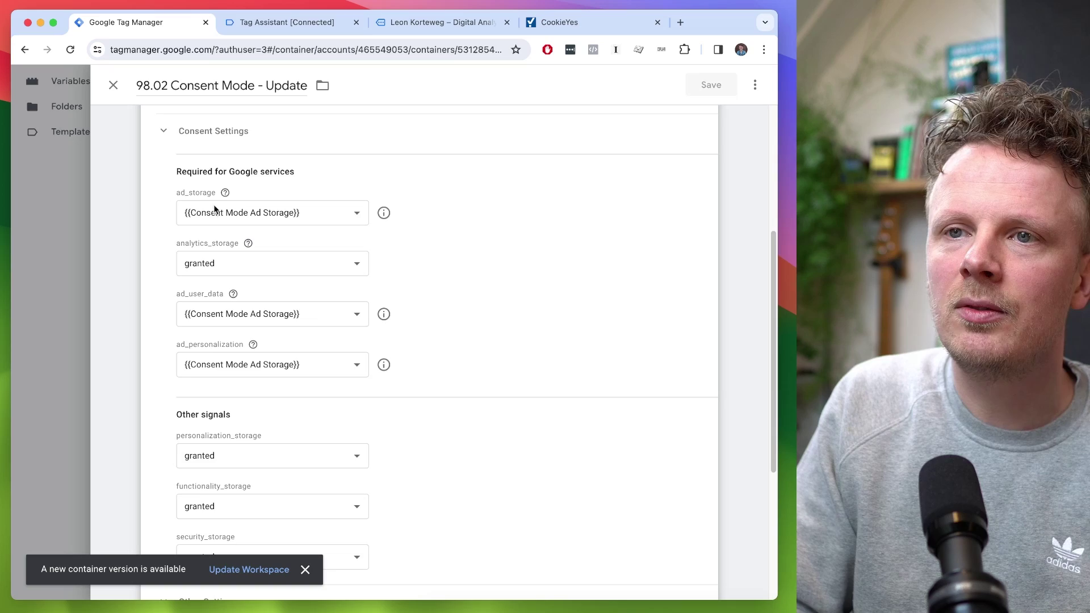
{"action": "scroll", "coordinate": [221, 212], "scroll_direction": "up", "scroll_amount": 1}
{"action": "left_click", "coordinate": [39, 281]}
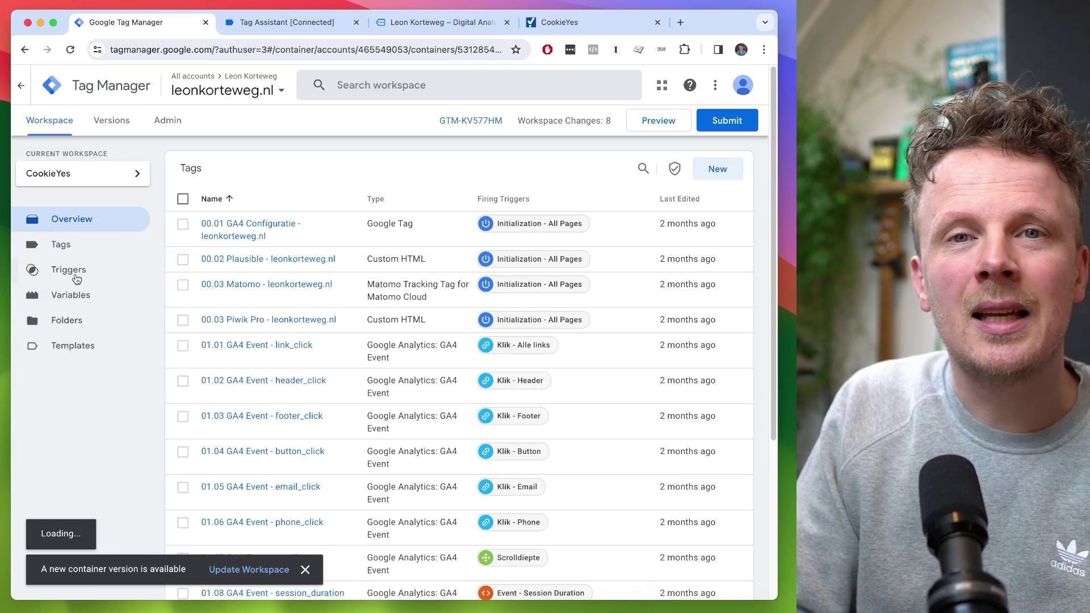
- From the workspace changes, examine the Cookie - cookieyes-consent variable's type, cookie name and URI-decode option
{"action": "scroll", "coordinate": [303, 392], "scroll_direction": "down", "scroll_amount": 3}
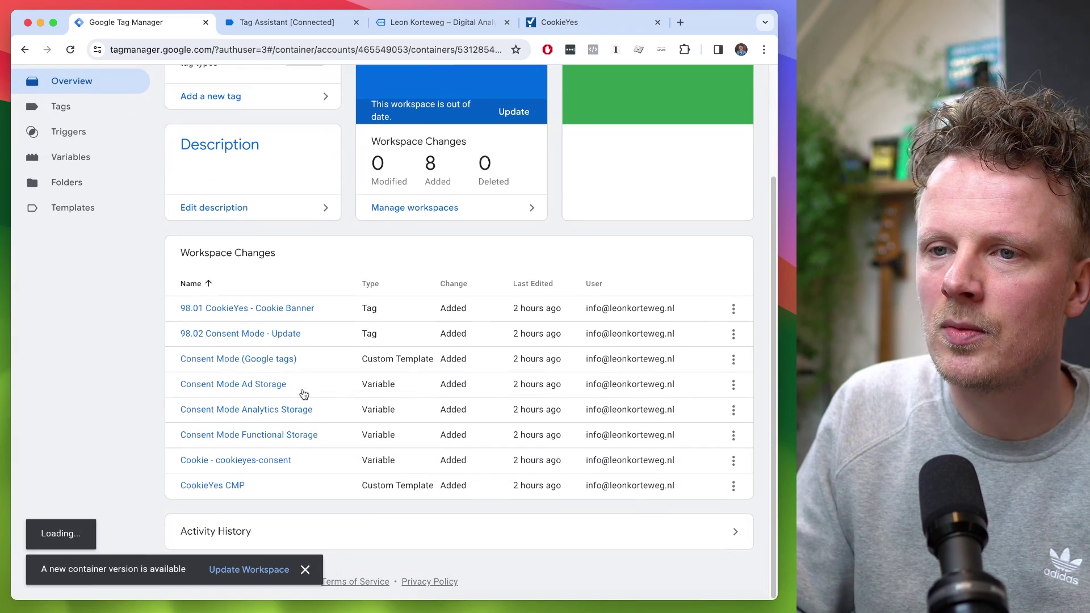
{"action": "left_click", "coordinate": [225, 465]}
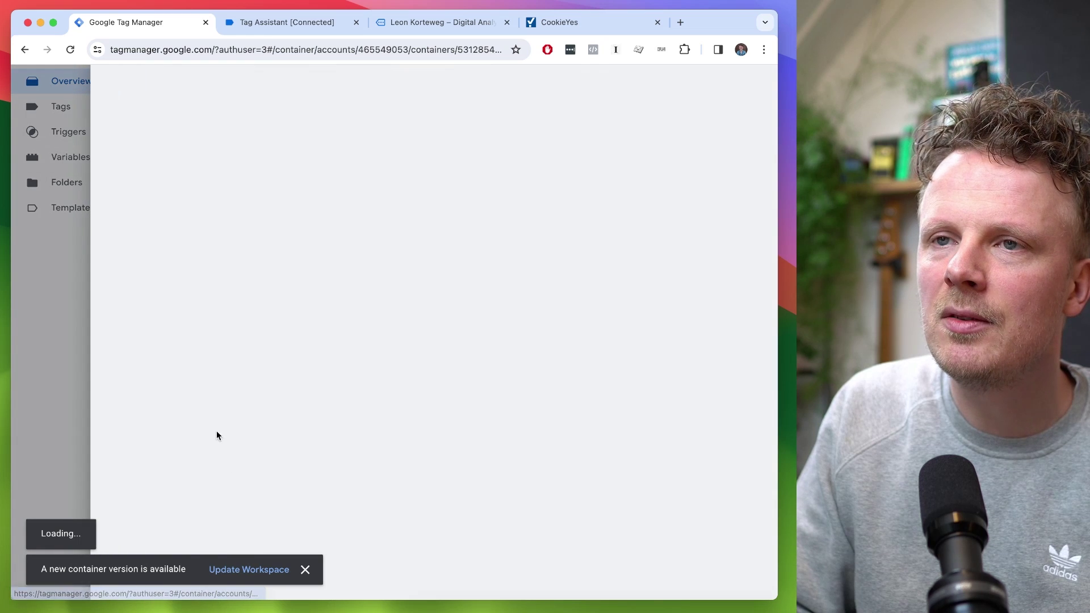
{"action": "left_click_drag", "start_coordinate": [188, 85], "coordinate": [247, 104]}
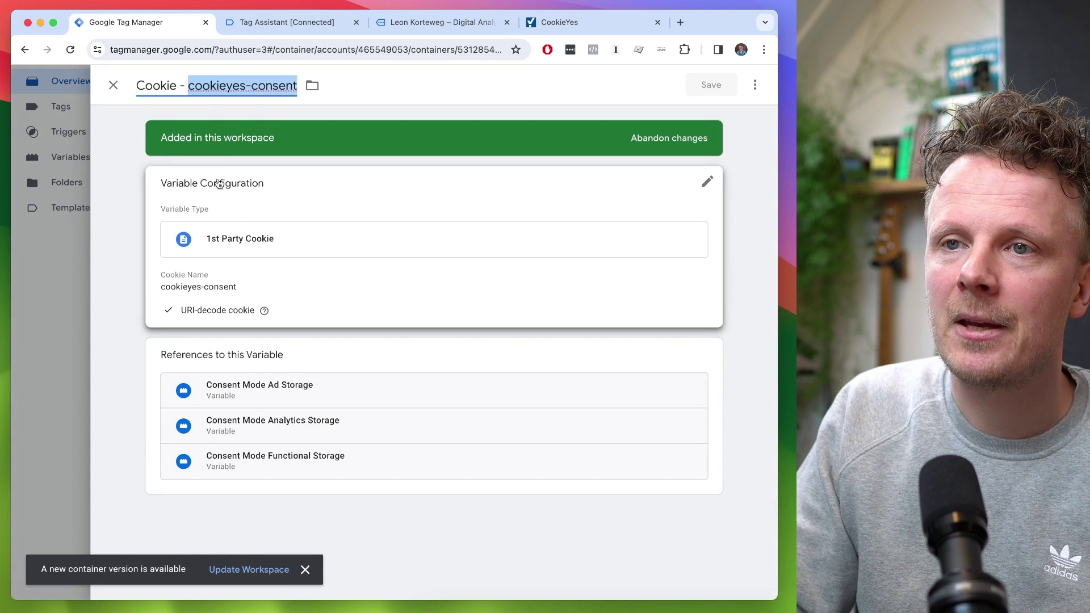
{"action": "double_click", "coordinate": [230, 86]}
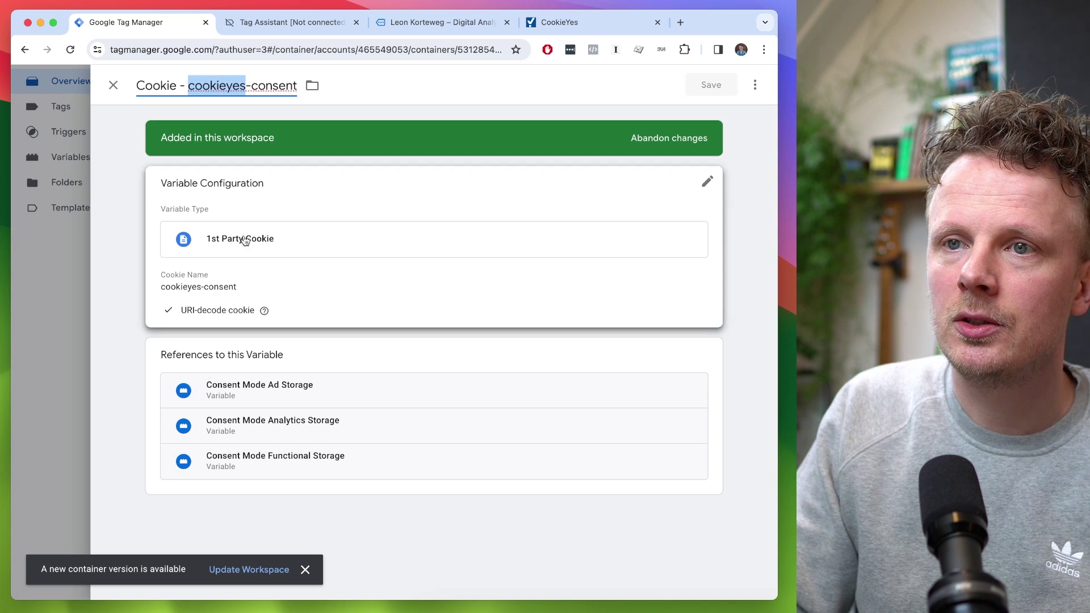
{"action": "left_click", "coordinate": [222, 286]}
{"action": "left_click", "coordinate": [210, 312]}
{"action": "triple_click", "coordinate": [210, 312]}
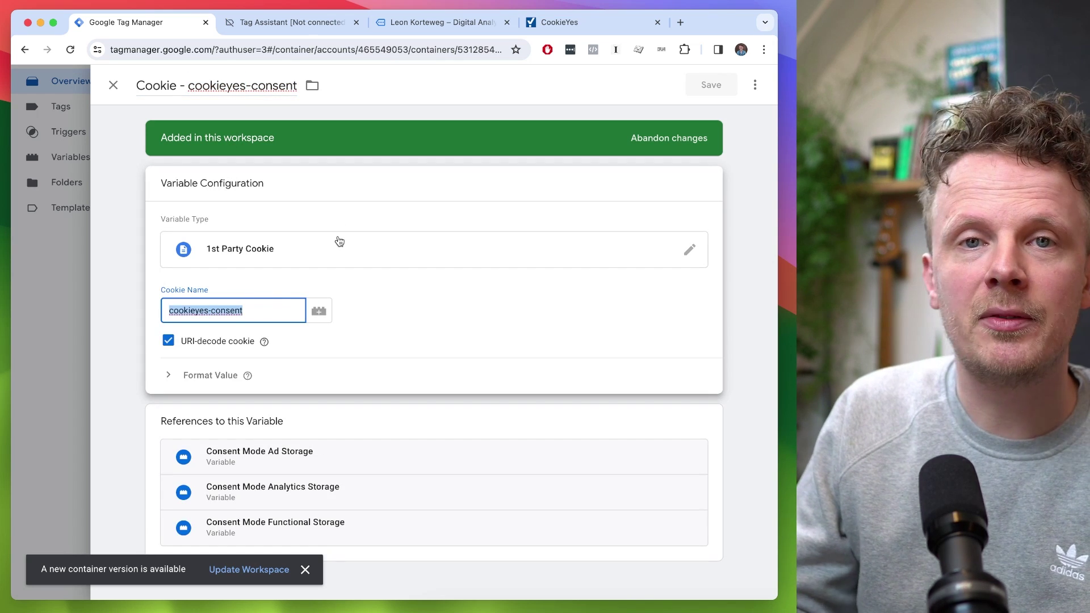
{"action": "left_click", "coordinate": [227, 332]}
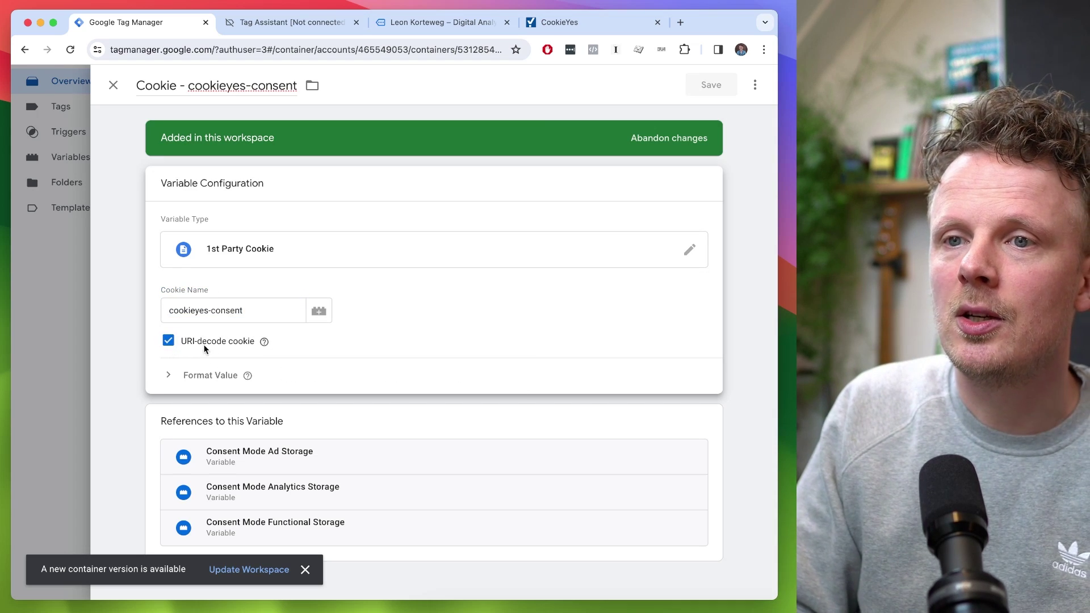
{"action": "left_click", "coordinate": [57, 297]}
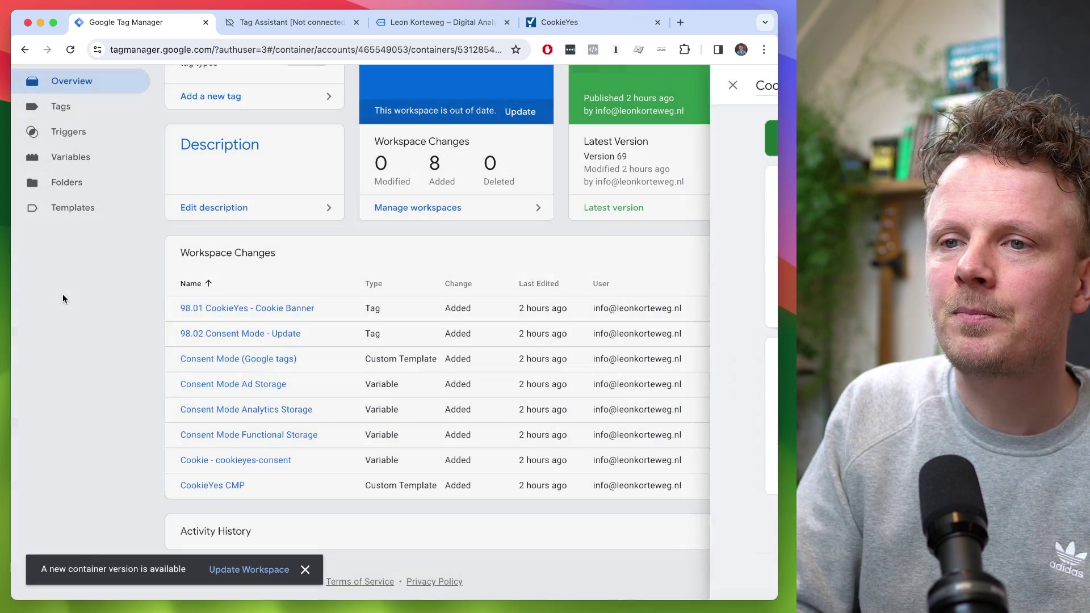
- Examine the Consent Mode Ad Storage variable's input variable, RegEx pattern, output, default value and advanced settings
{"action": "left_click", "coordinate": [256, 385]}
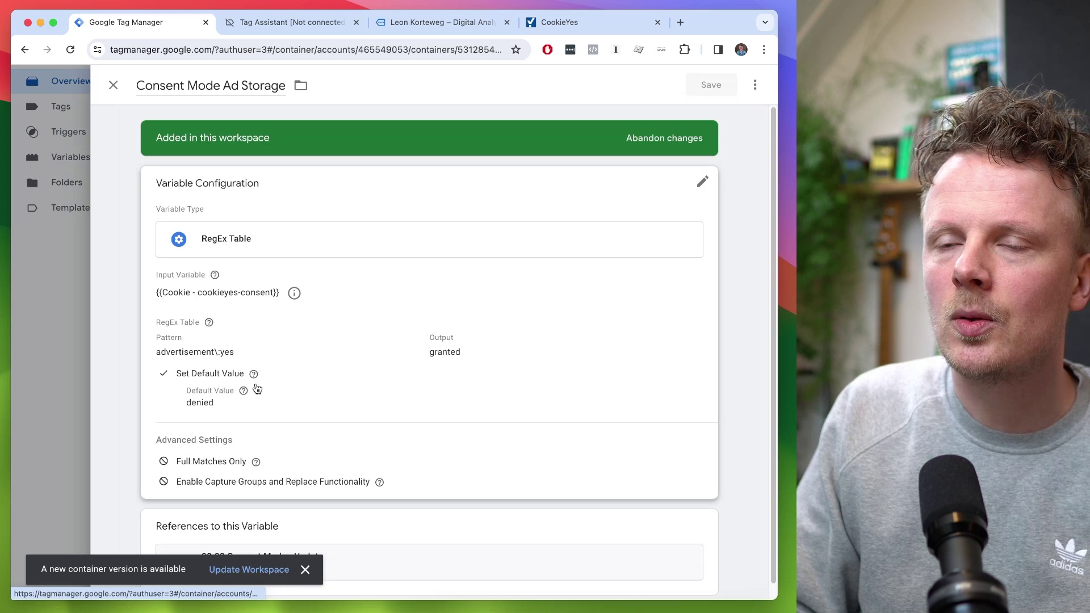
{"action": "left_click", "coordinate": [293, 218]}
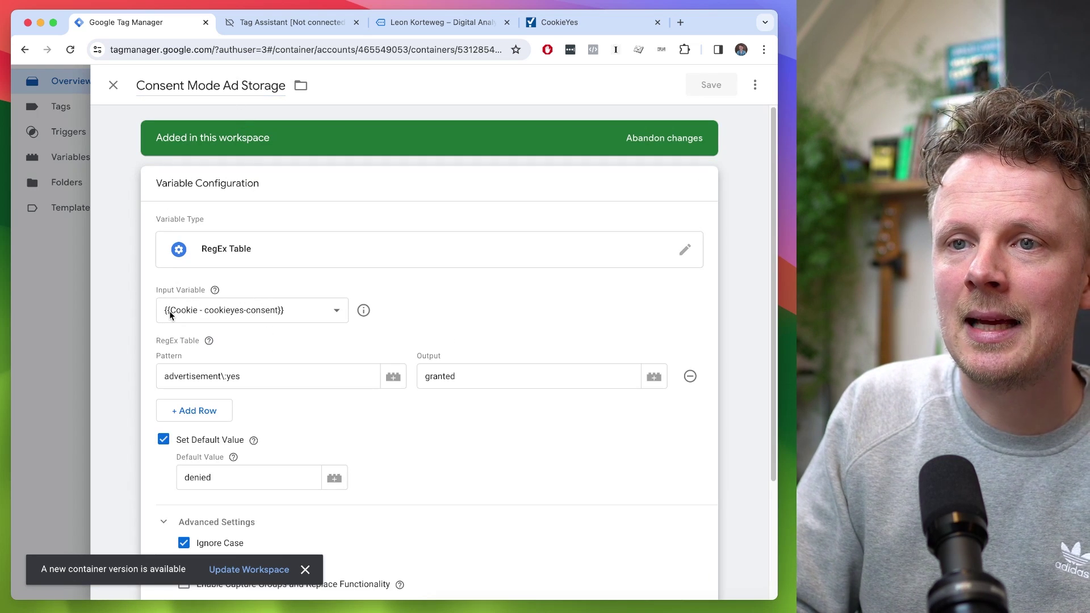
{"action": "scroll", "coordinate": [241, 330], "scroll_direction": "down", "scroll_amount": 2}
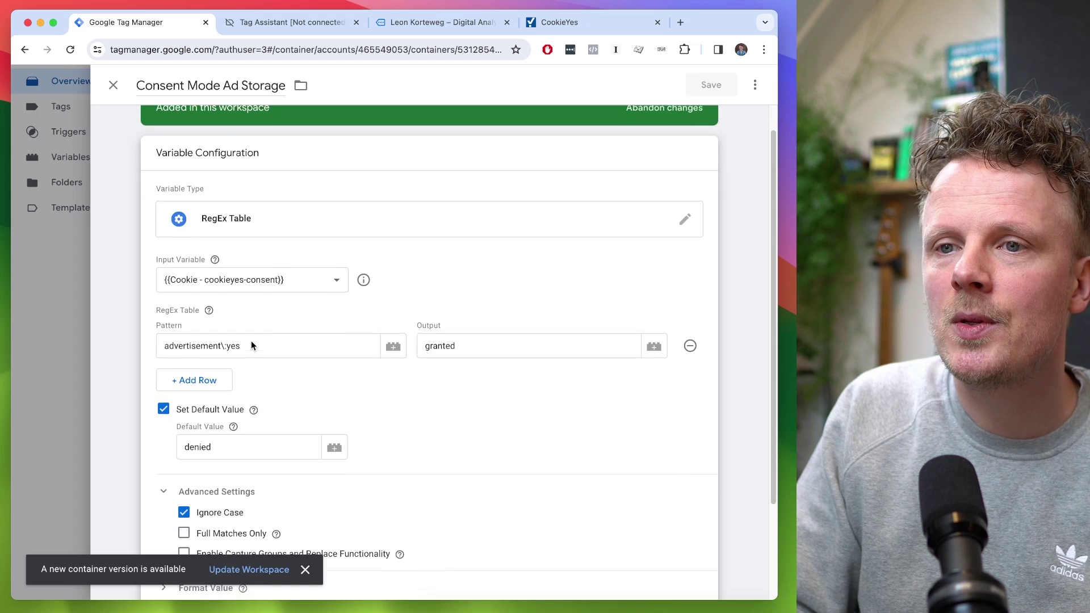
{"action": "left_click_drag", "start_coordinate": [198, 335], "coordinate": [241, 334]}
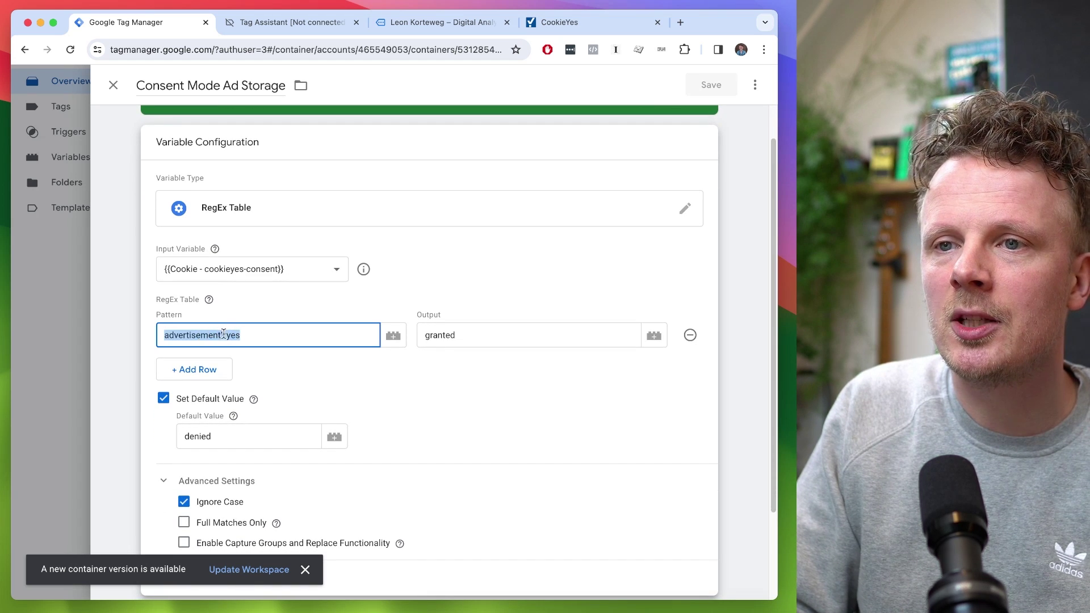
{"action": "double_click", "coordinate": [451, 335]}
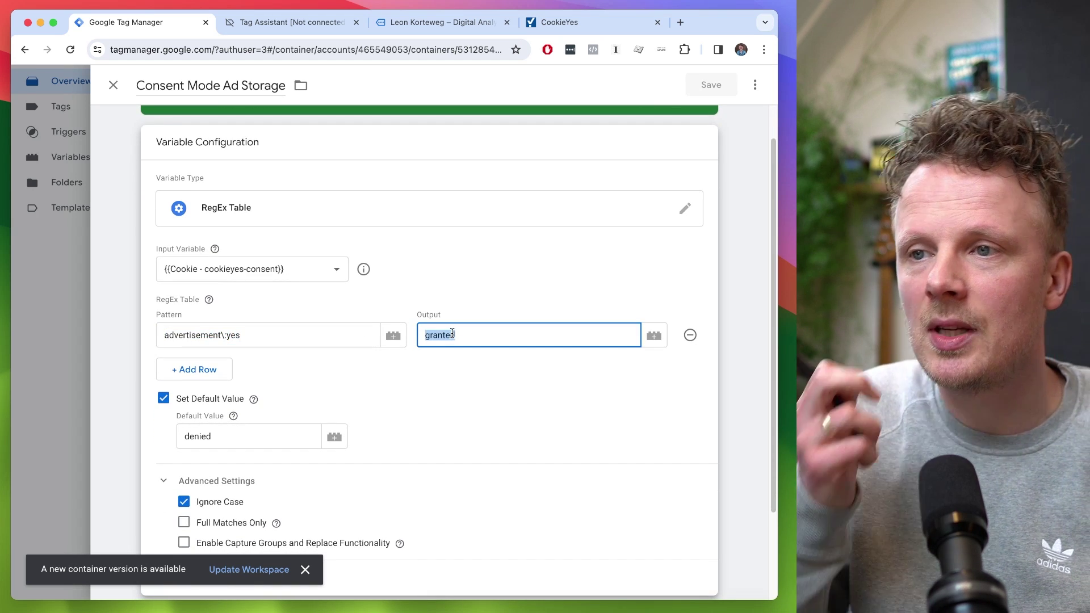
{"action": "double_click", "coordinate": [226, 435]}
{"action": "scroll", "coordinate": [265, 442], "scroll_direction": "down", "scroll_amount": 1}
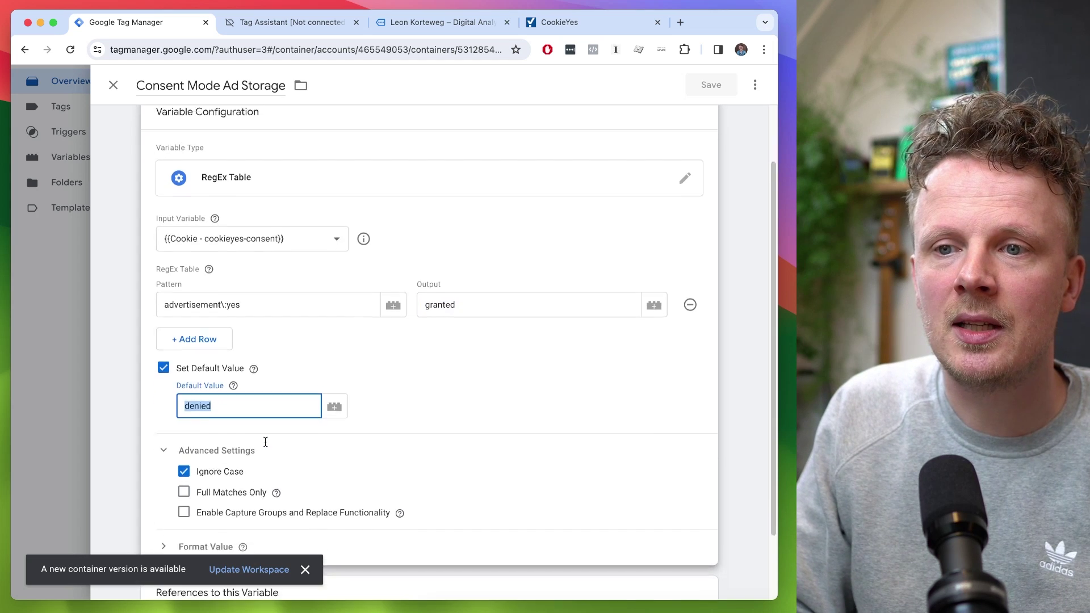
{"action": "scroll", "coordinate": [265, 442], "scroll_direction": "down", "scroll_amount": 3}
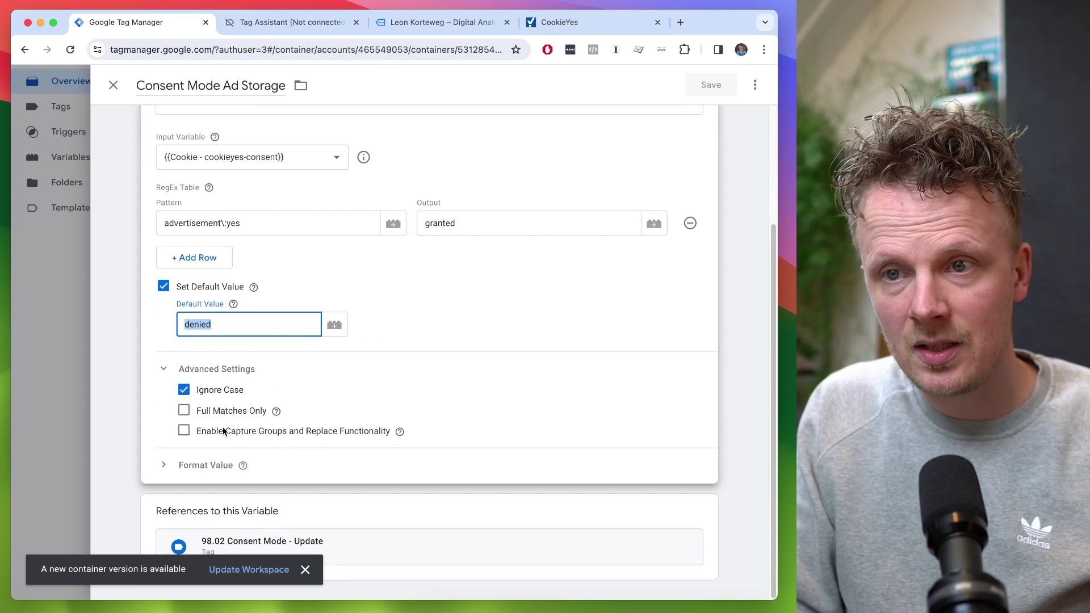
{"action": "key", "text": "Escape"}
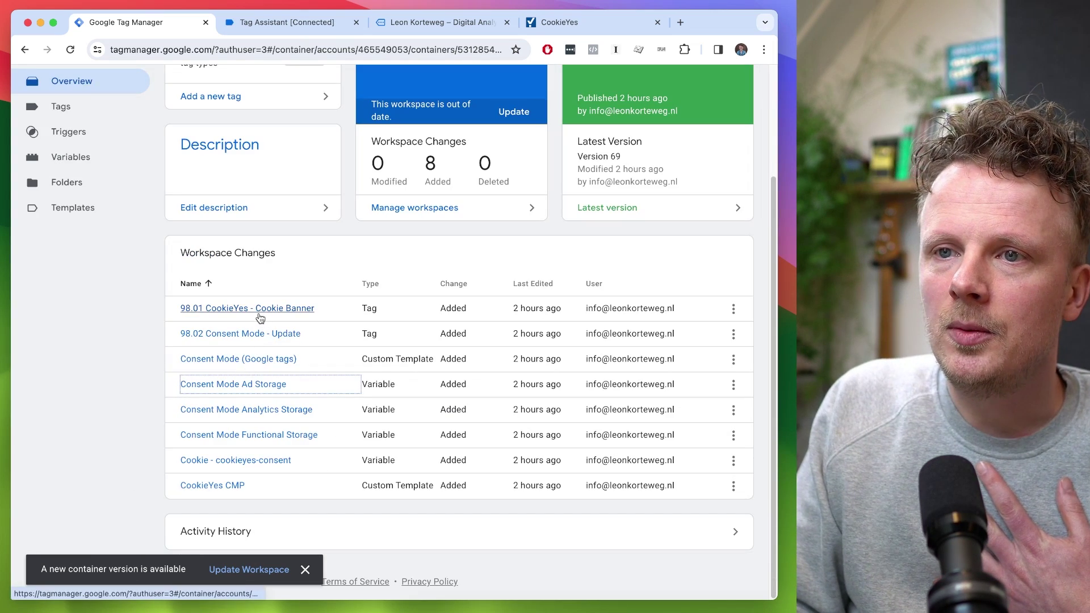
- Reopen the 98.02 Consent Mode - Update tag and examine the values assigned to its Google services and other consent signals
{"action": "left_click", "coordinate": [263, 336]}
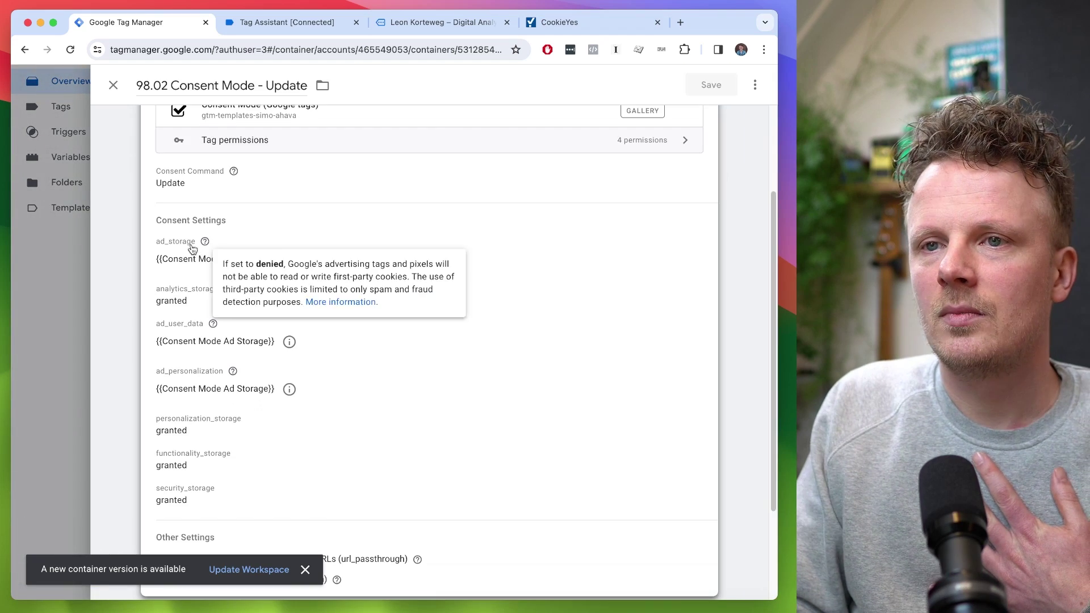
{"action": "left_click", "coordinate": [204, 264]}
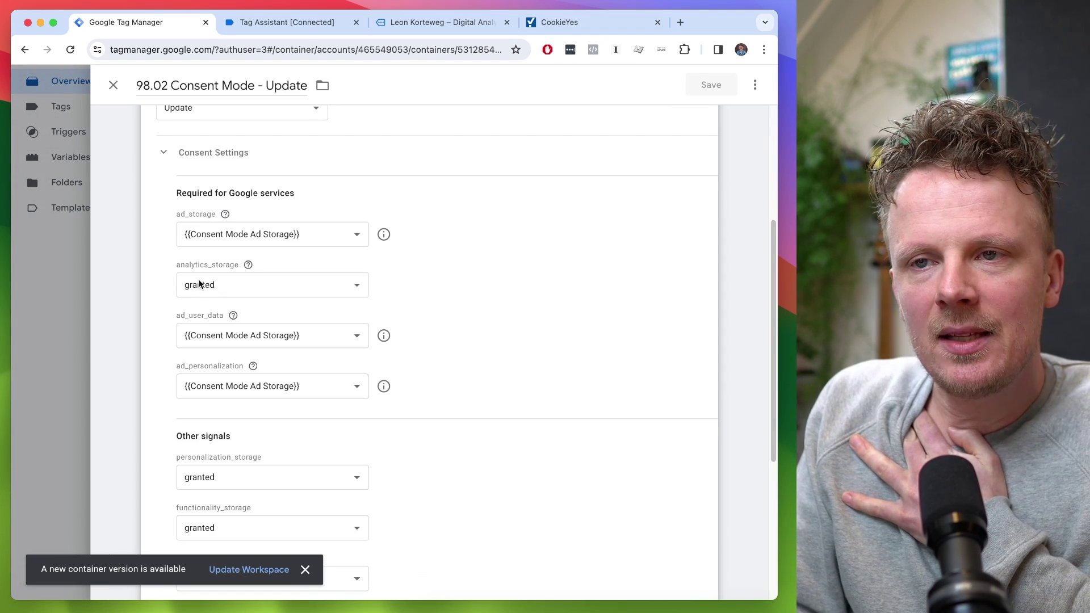
{"action": "scroll", "coordinate": [204, 318], "scroll_direction": "down", "scroll_amount": 3}
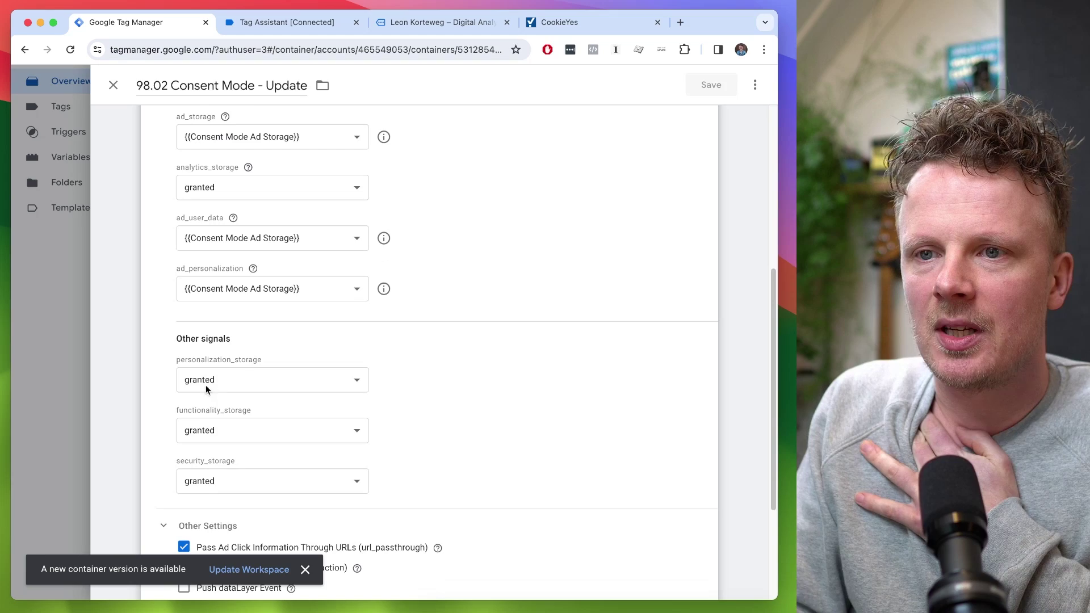
{"action": "left_click", "coordinate": [70, 362]}
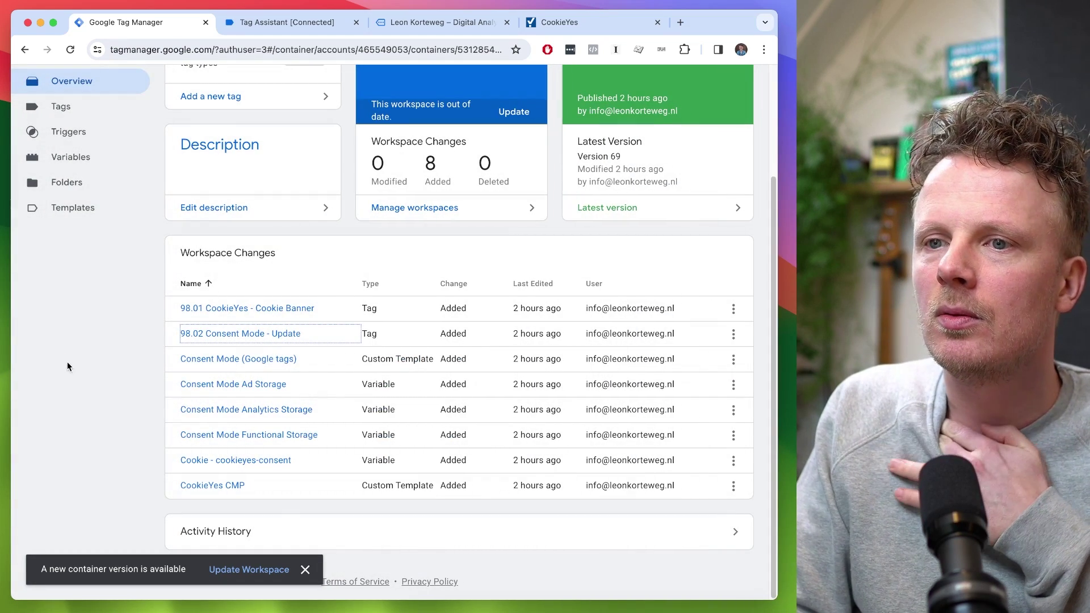
- Examine the Consent Mode Analytics Storage variable's input variable, RegEx pattern, output, default value and advanced settings
{"action": "left_click", "coordinate": [217, 414]}
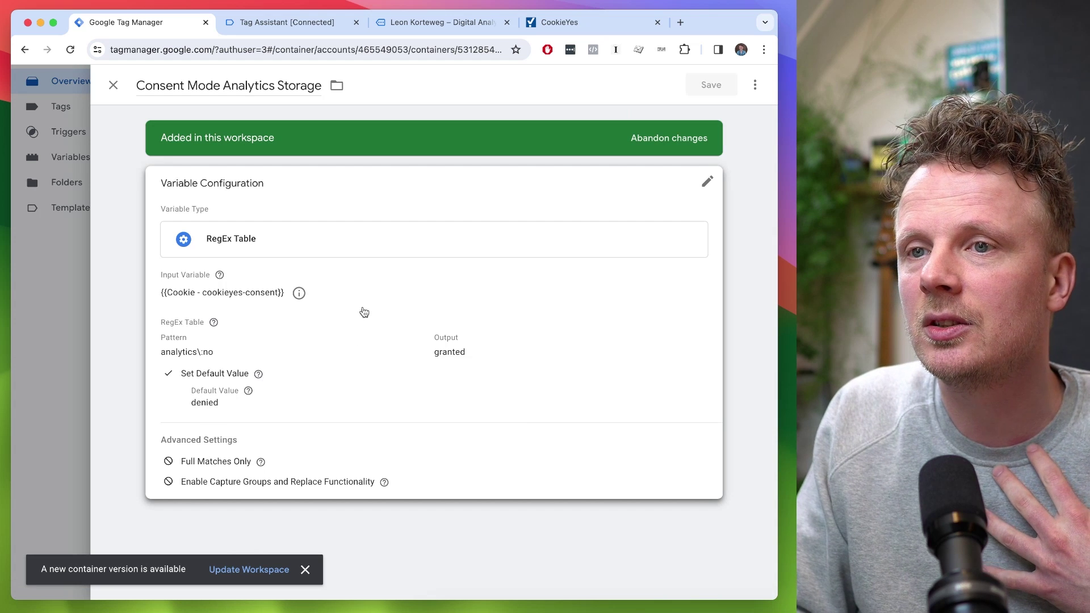
{"action": "scroll", "coordinate": [370, 318], "scroll_direction": "down", "scroll_amount": 2}
{"action": "scroll", "coordinate": [366, 275], "scroll_direction": "up", "scroll_amount": 1}
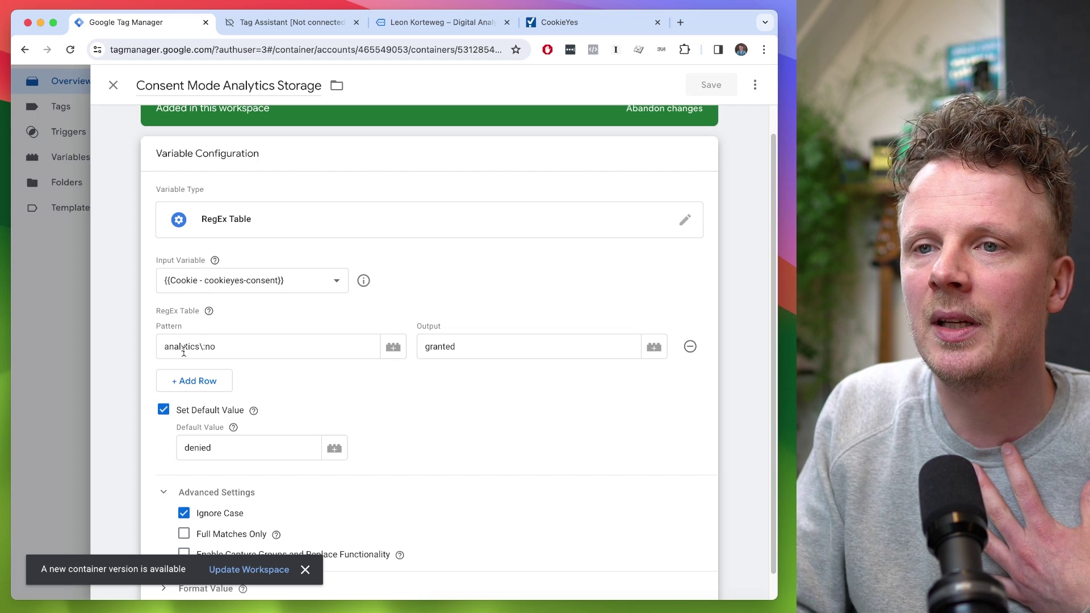
{"action": "left_click_drag", "start_coordinate": [164, 348], "coordinate": [224, 347]}
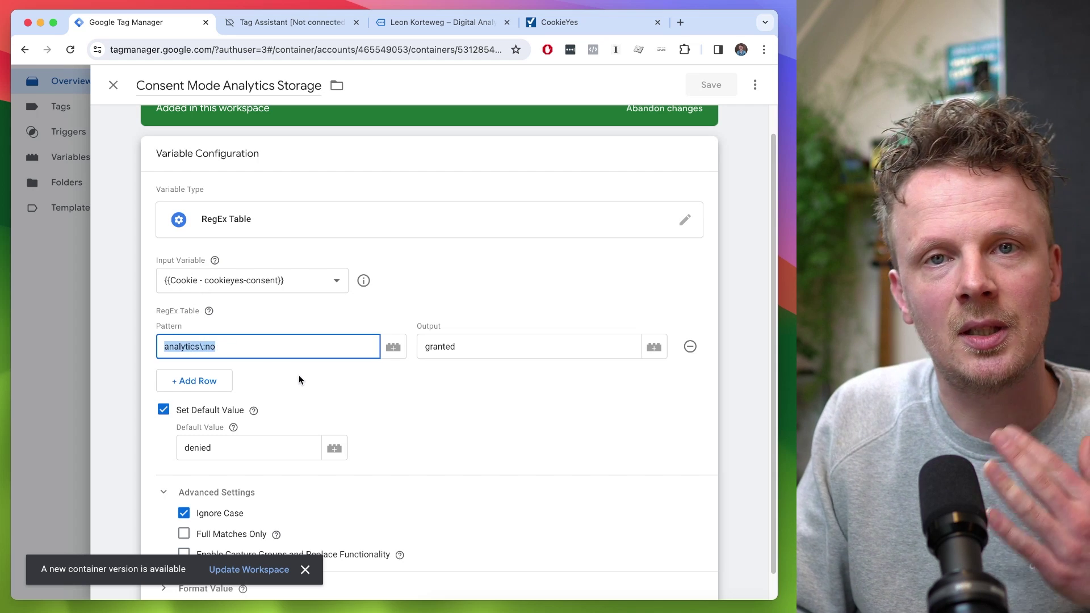
{"action": "double_click", "coordinate": [434, 338]}
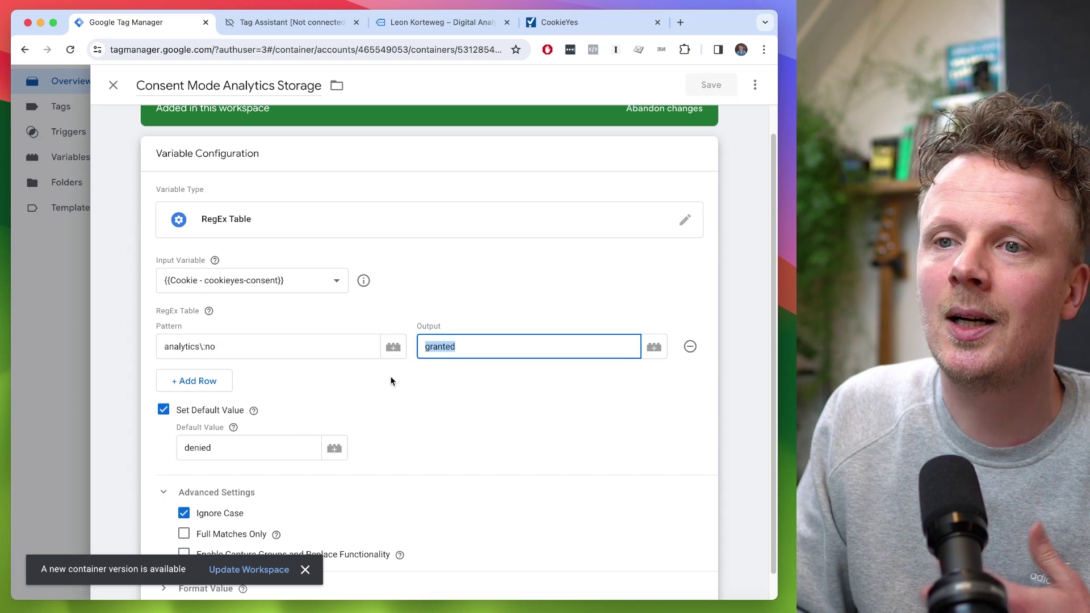
{"action": "double_click", "coordinate": [236, 448]}
{"action": "scroll", "coordinate": [238, 449], "scroll_direction": "down", "scroll_amount": 1}
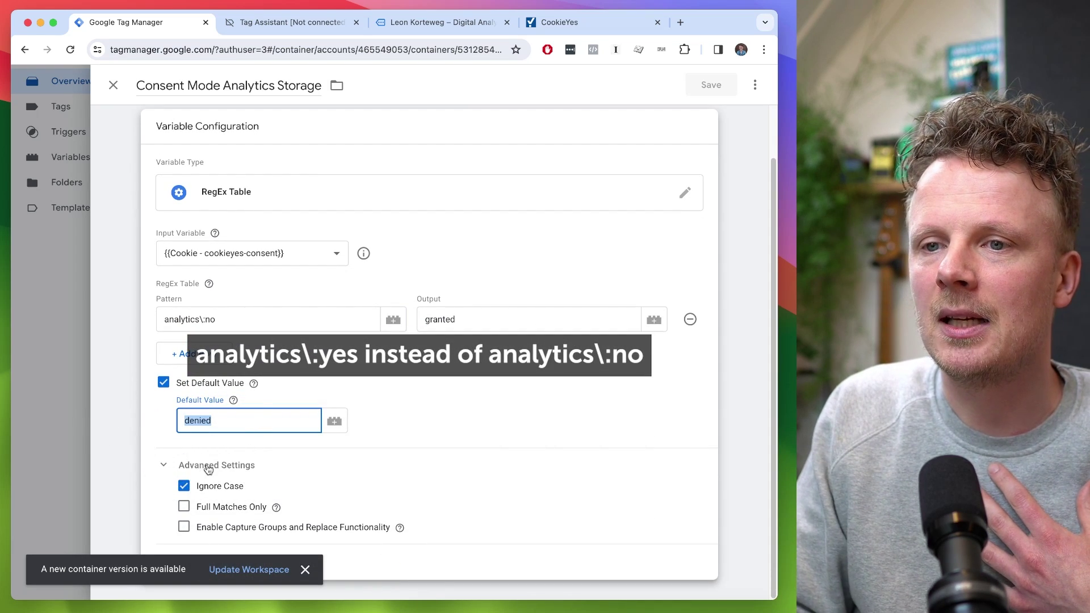
- Examine the Consent Mode Functional Storage variable's RegEx pattern, output and default value, and return to the CookieYes workspace overview
{"action": "left_click", "coordinate": [40, 368]}
{"action": "left_click", "coordinate": [239, 434]}
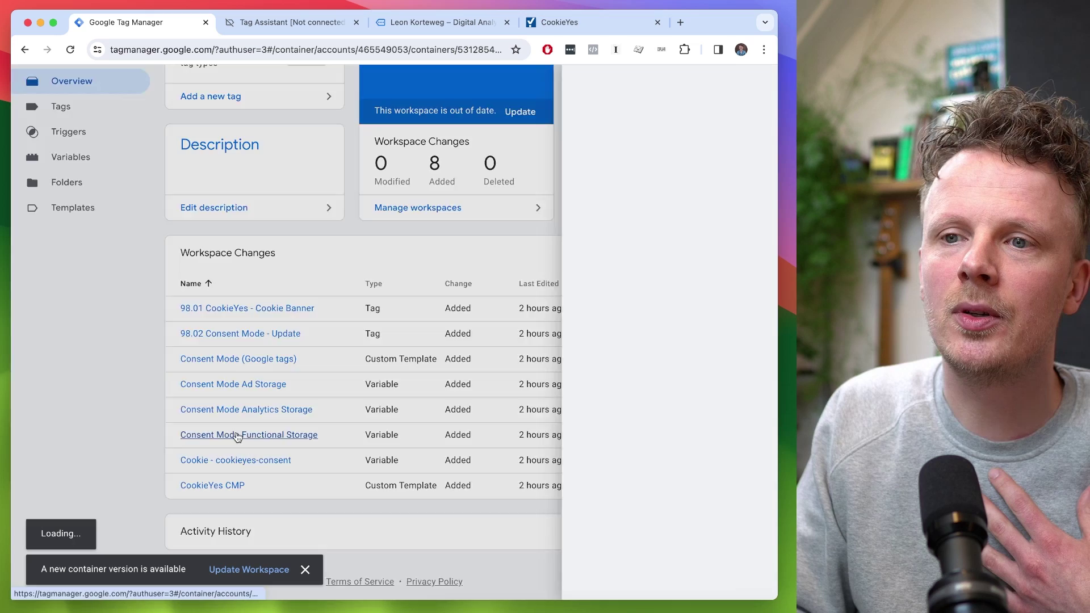
{"action": "left_click", "coordinate": [253, 372]}
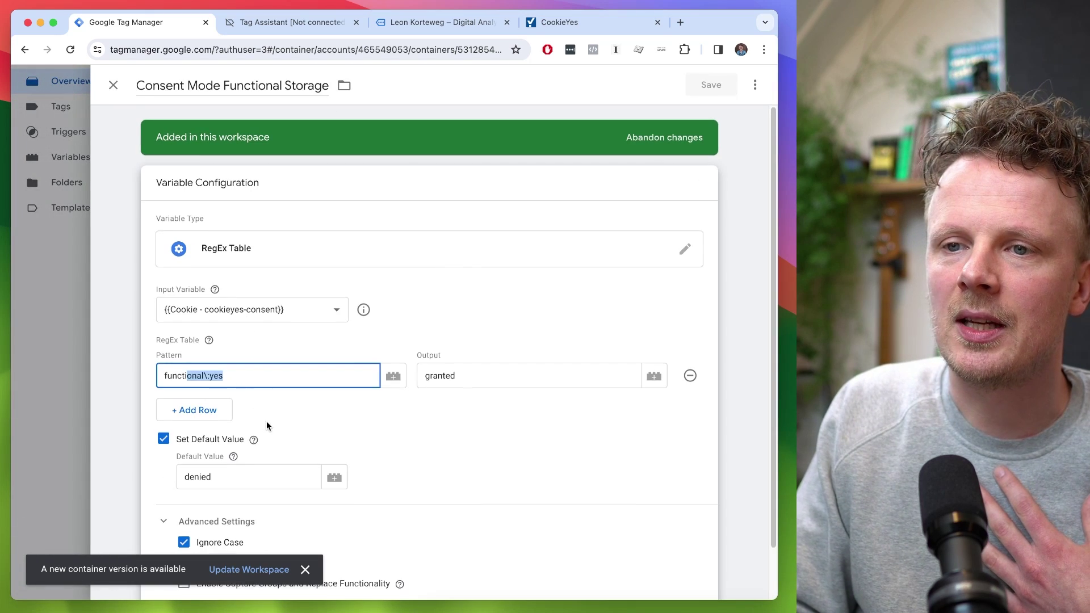
{"action": "left_click", "coordinate": [75, 420]}
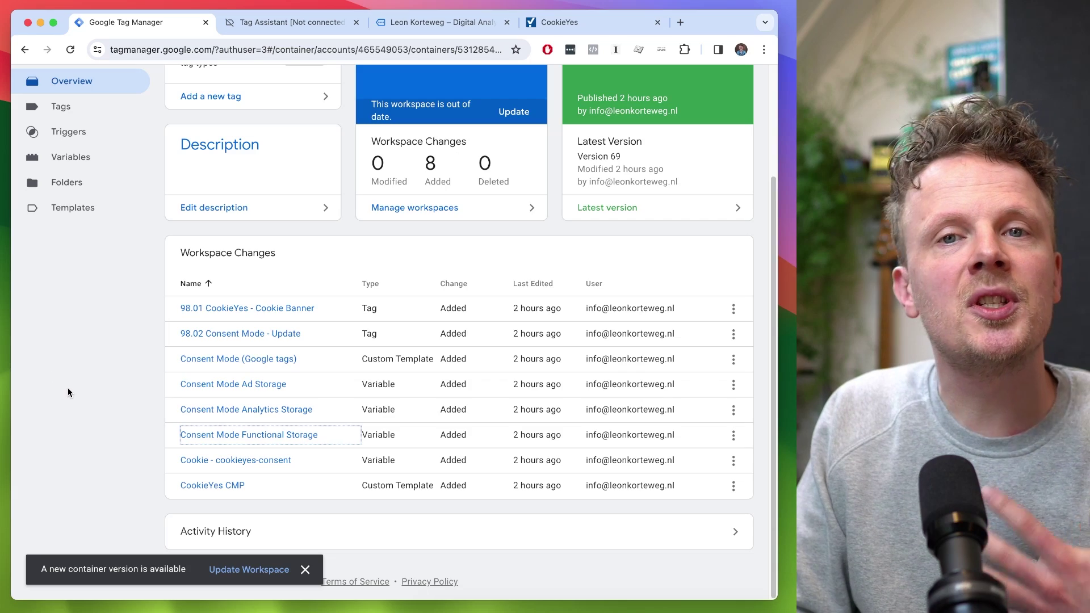
{"action": "scroll", "coordinate": [68, 389], "scroll_direction": "up", "scroll_amount": 3}
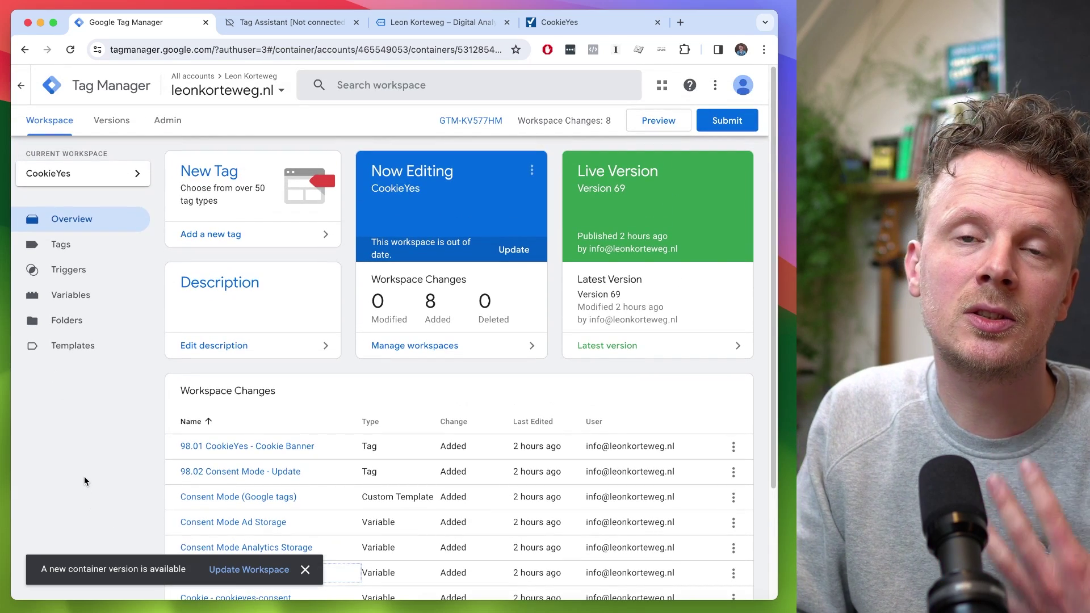